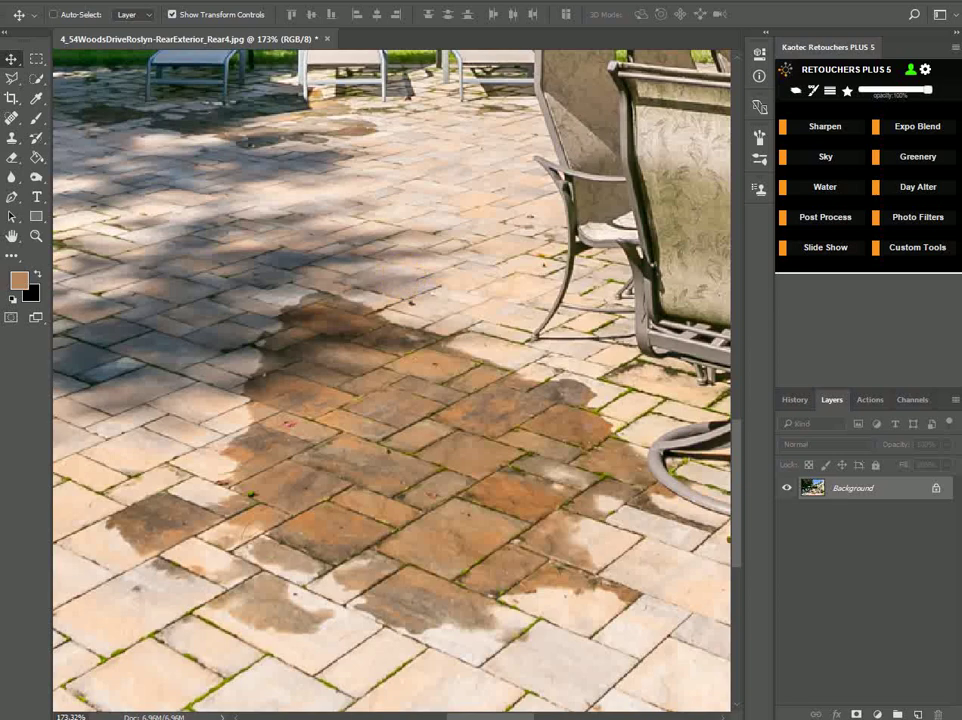
- Start a Post Process Range Mask and sample the stained pavement colours
{"action": "left_click", "coordinate": [822, 218]}
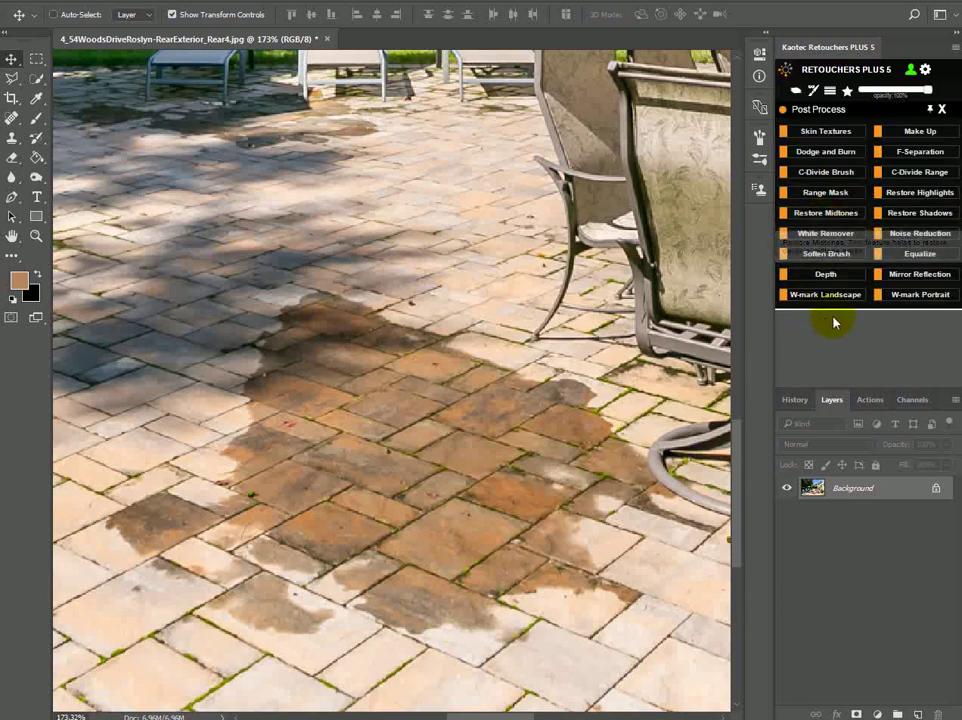
{"action": "left_click", "coordinate": [825, 192]}
{"action": "left_click", "coordinate": [568, 386]}
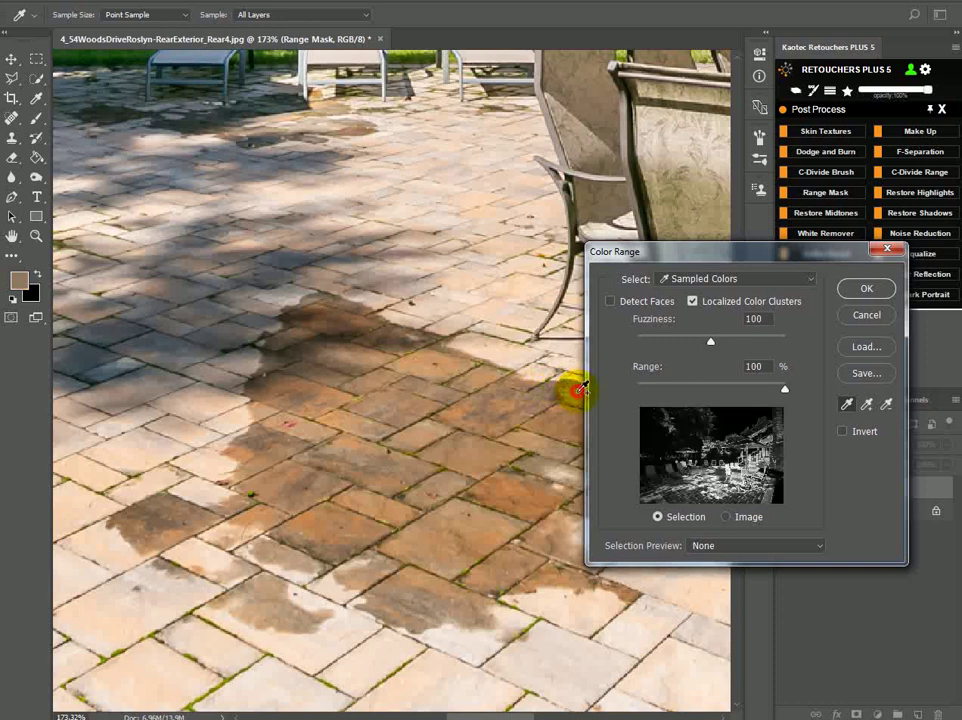
{"action": "left_click", "coordinate": [579, 389]}
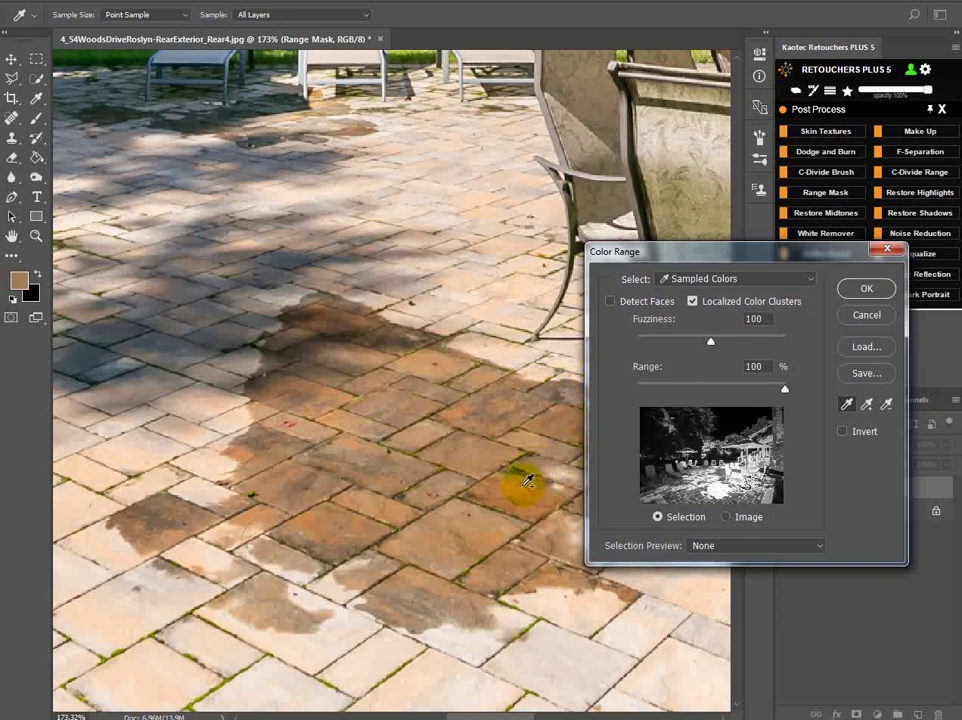
{"action": "left_click", "coordinate": [487, 526]}
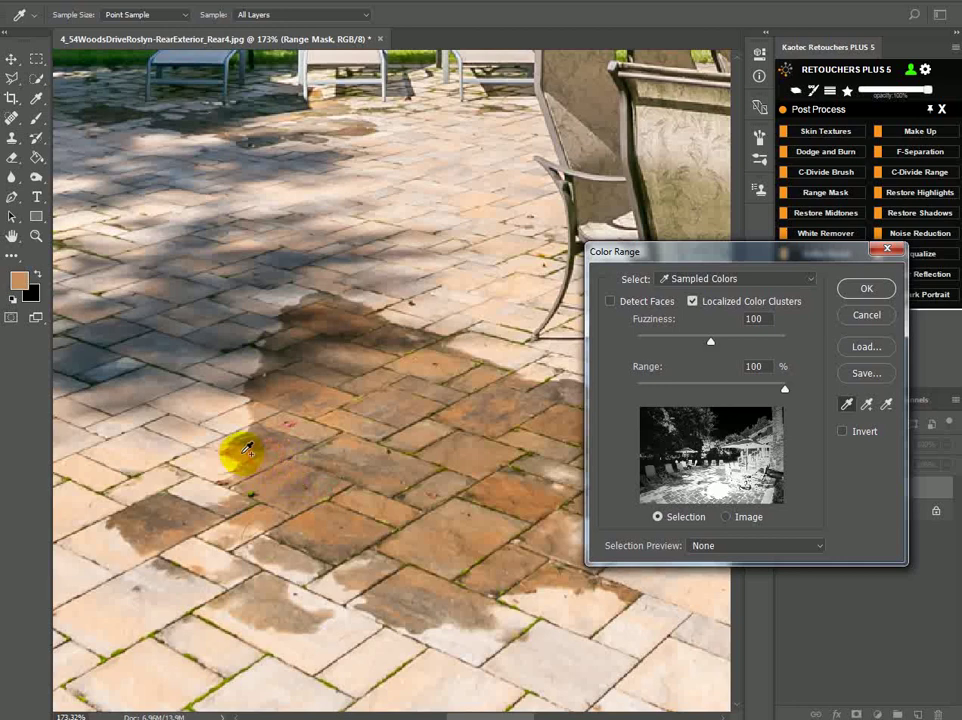
- Sample more dark stain patches, lower Fuzziness to 9, and confirm the colour range
{"action": "left_click", "coordinate": [266, 372]}
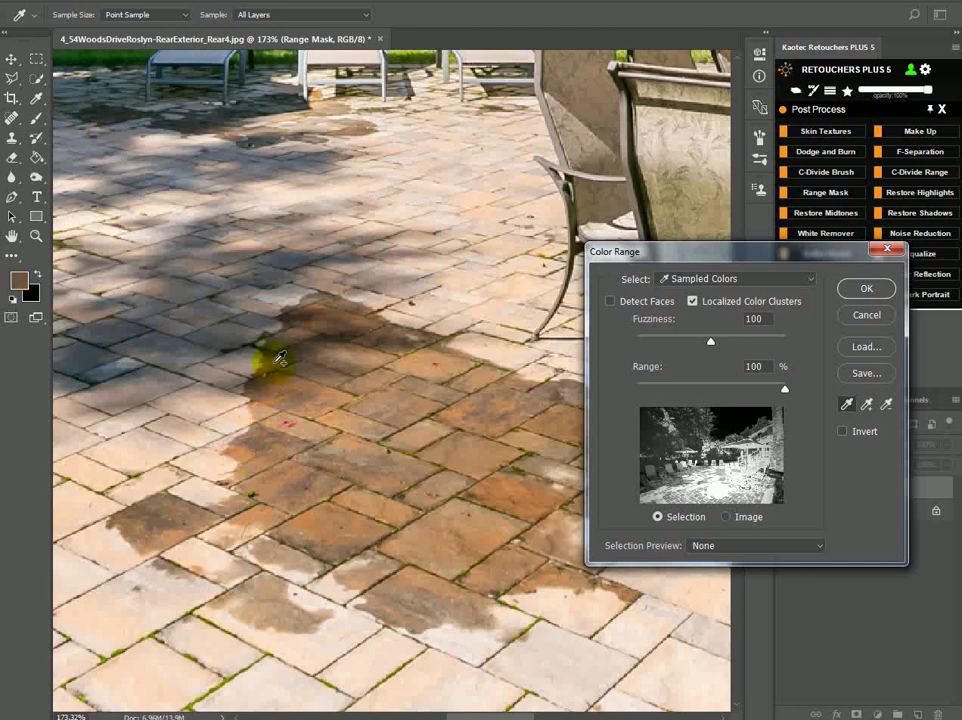
{"action": "left_click", "coordinate": [303, 317]}
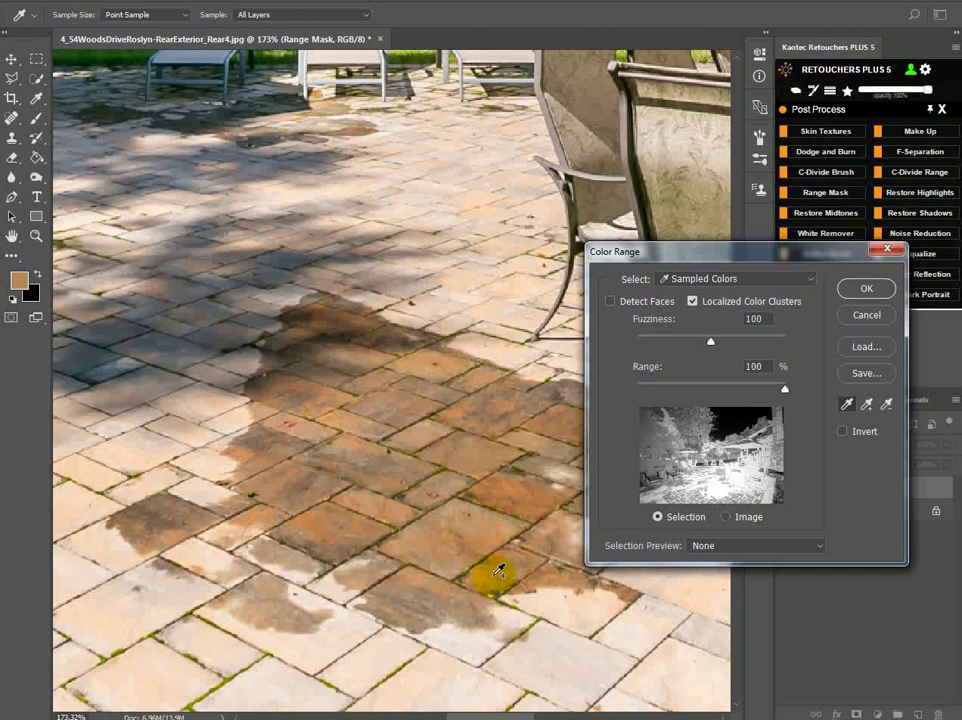
{"action": "left_click", "coordinate": [283, 601]}
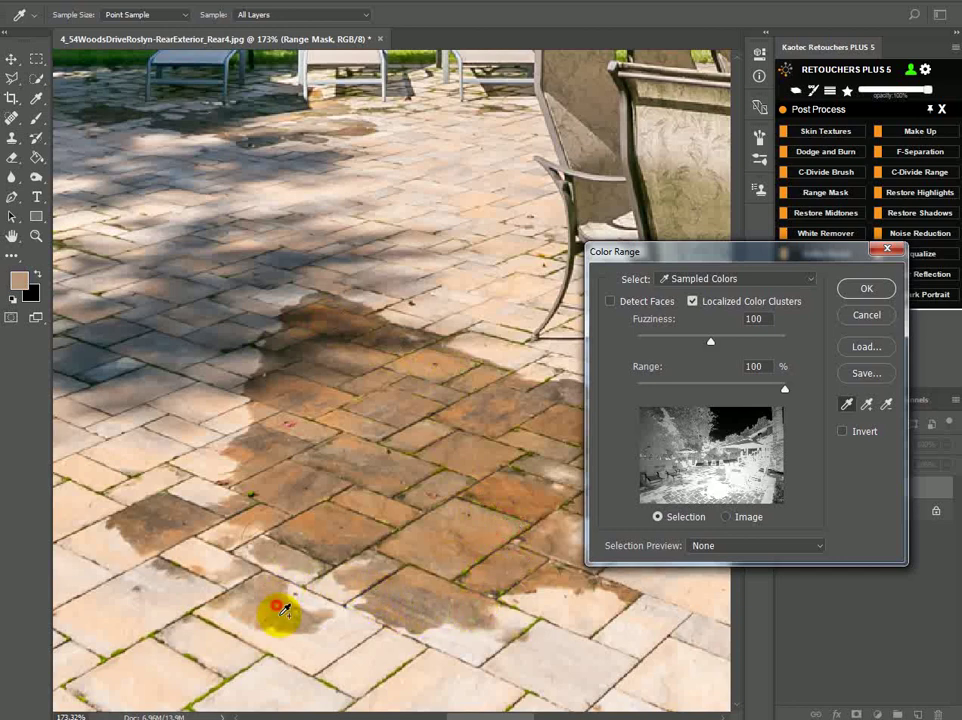
{"action": "left_click", "coordinate": [178, 538]}
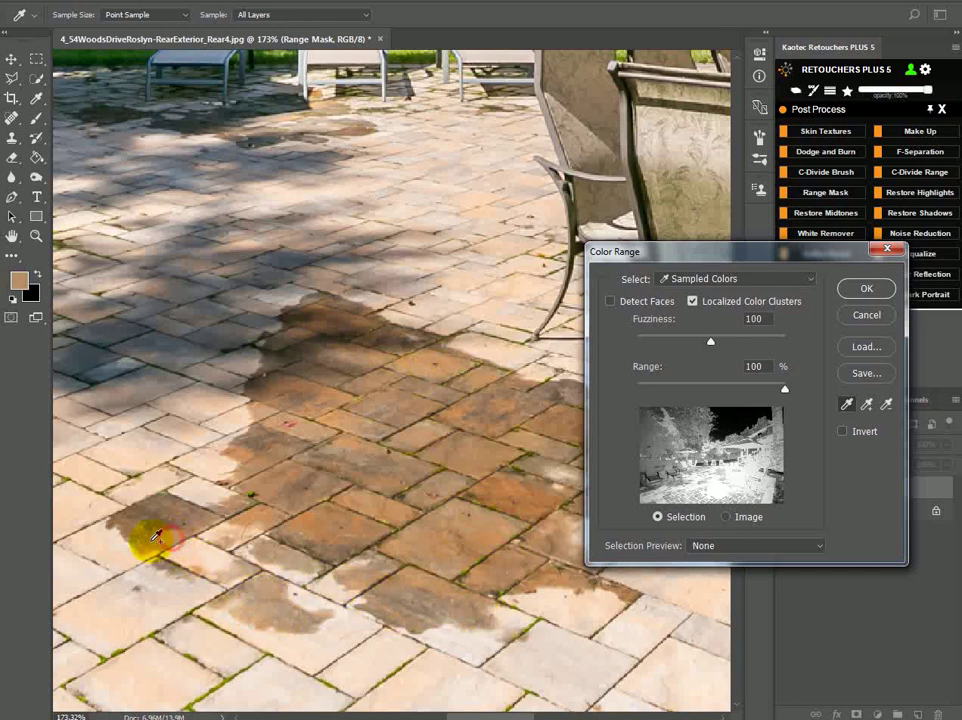
{"action": "left_click_drag", "start_coordinate": [711, 341], "coordinate": [640, 344]}
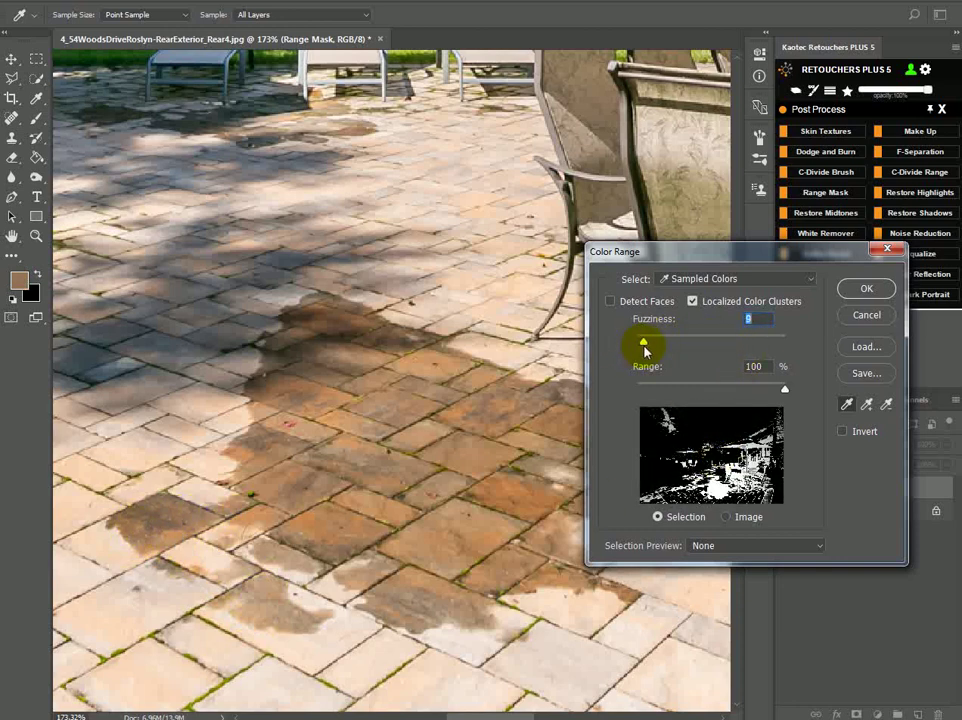
{"action": "left_click", "coordinate": [866, 288]}
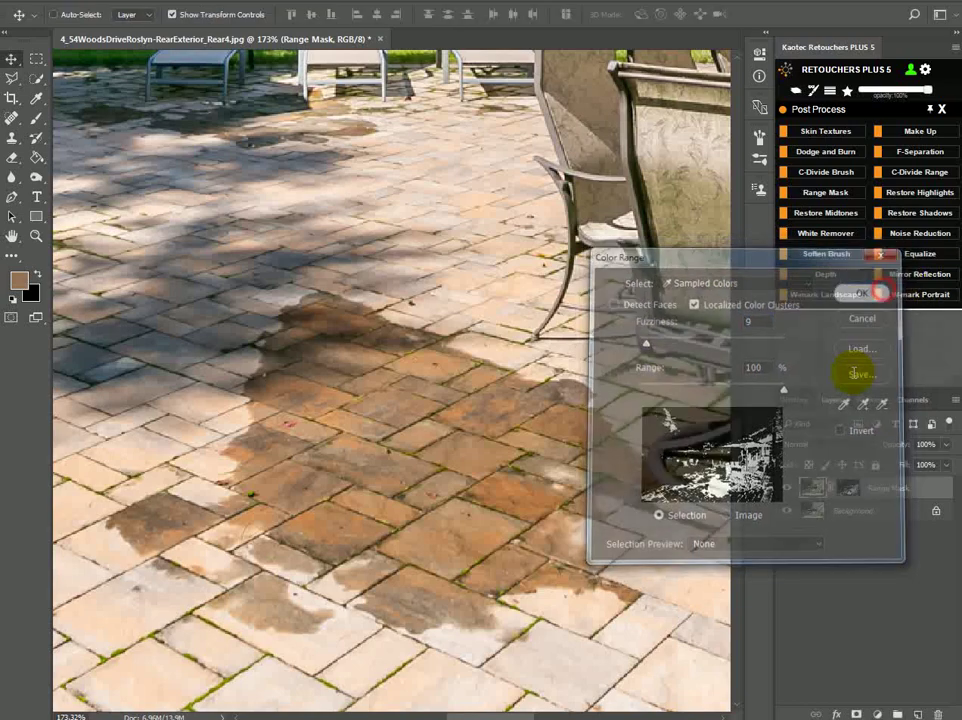
- Brighten the stains with Levels (midtones 2.14, whites 215) and group the Range Mask layer into Group 1
{"action": "key", "text": "ctrl+l"}
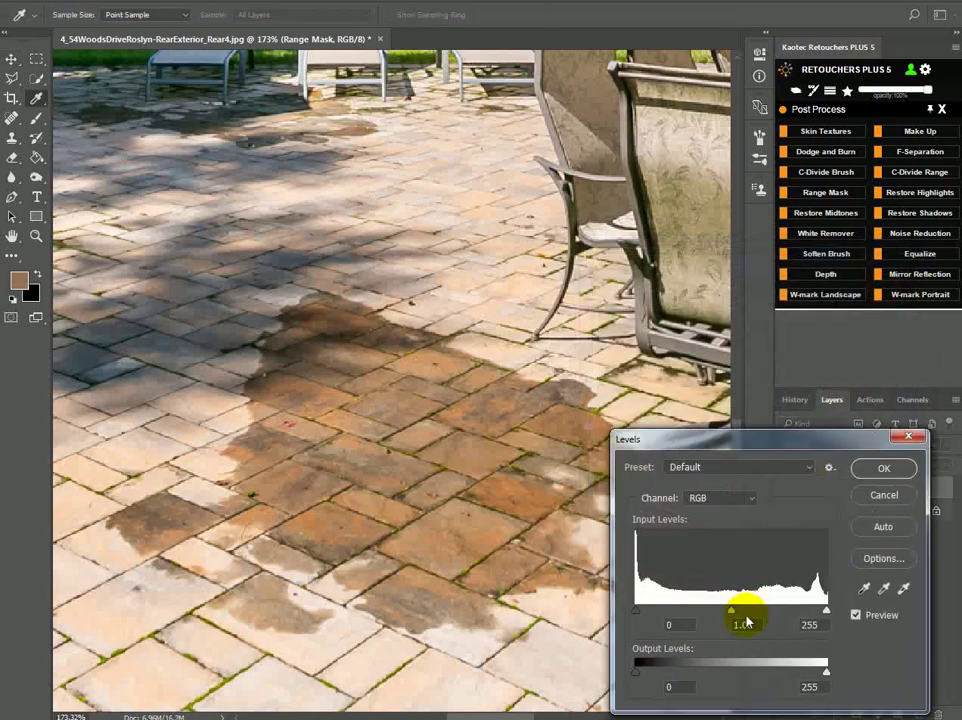
{"action": "left_click_drag", "start_coordinate": [711, 620], "coordinate": [679, 612]}
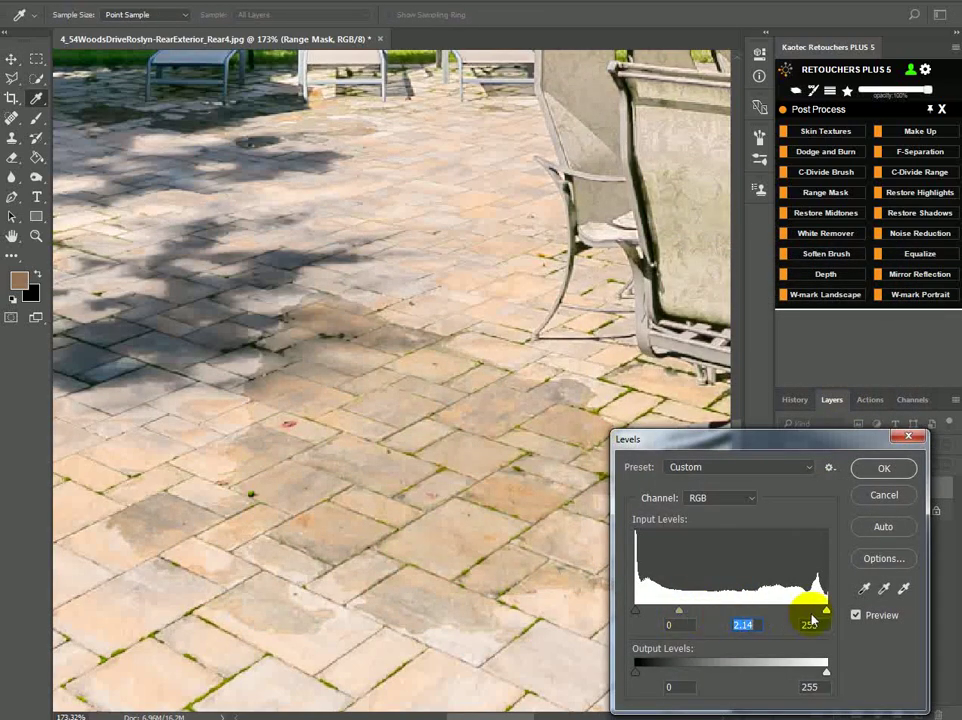
{"action": "left_click_drag", "start_coordinate": [824, 614], "coordinate": [799, 620]}
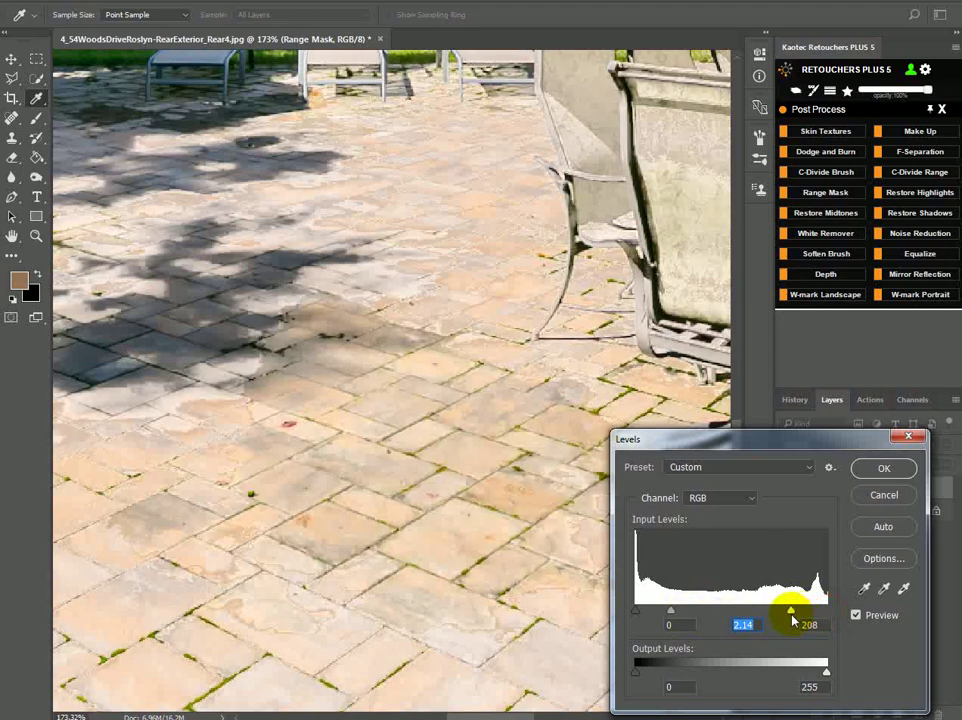
{"action": "left_click", "coordinate": [884, 468]}
{"action": "left_click_drag", "start_coordinate": [812, 488], "coordinate": [898, 713]}
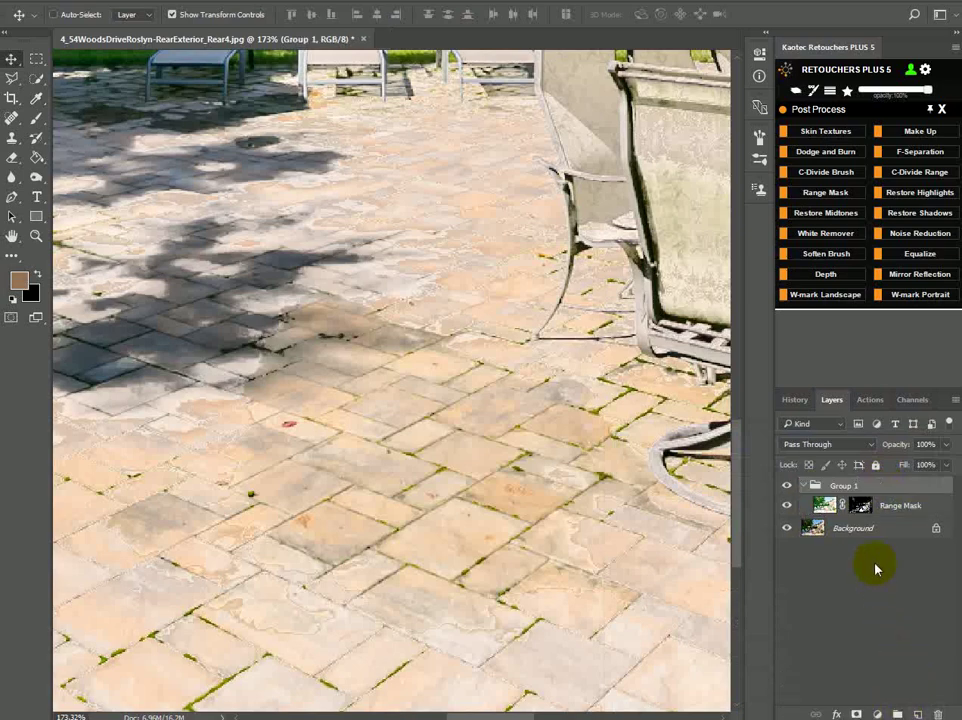
- Add a black mask to Group 1 and paint white over the stains with a size-30 brush
{"action": "left_click", "coordinate": [824, 152]}
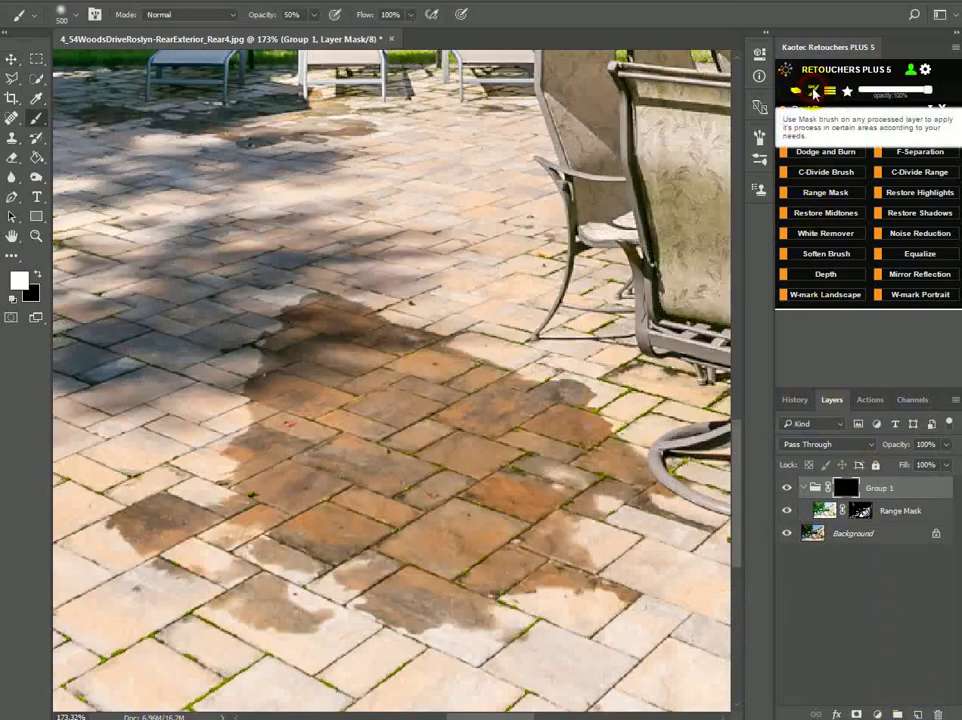
{"action": "left_click_drag", "start_coordinate": [413, 416], "coordinate": [362, 380]}
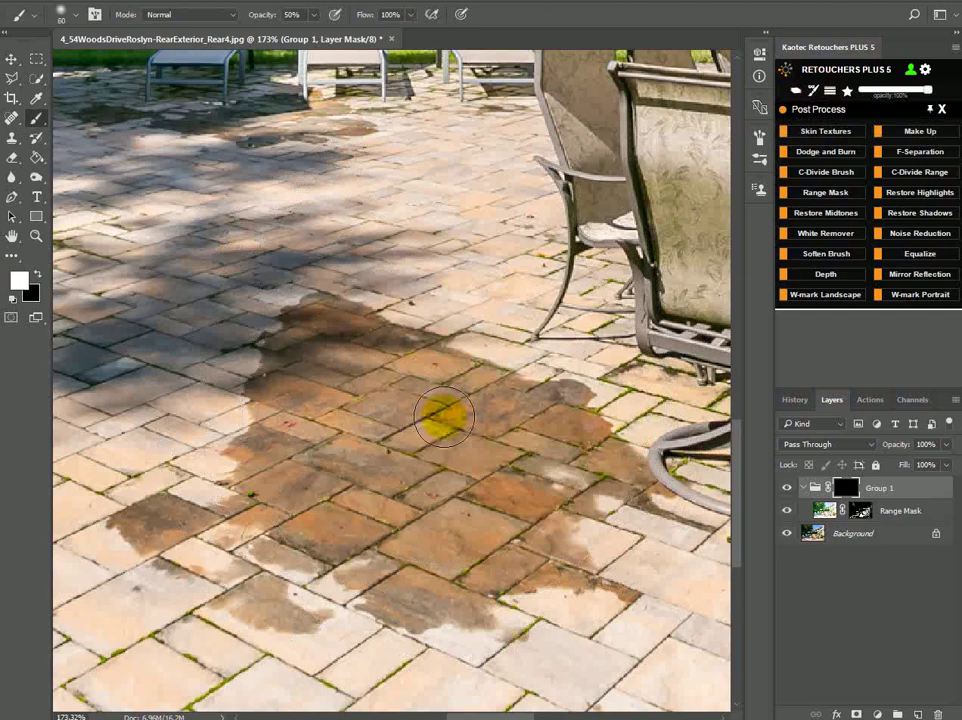
{"action": "left_click_drag", "start_coordinate": [252, 13], "coordinate": [302, 13]}
{"action": "mouse_move", "coordinate": [485, 408]}
{"action": "left_mouse_down"}
{"action": "mouse_move", "coordinate": [419, 399]}
{"action": "mouse_move", "coordinate": [507, 404]}
{"action": "mouse_move", "coordinate": [437, 365]}
{"action": "mouse_move", "coordinate": [524, 386]}
{"action": "mouse_move", "coordinate": [294, 307]}
{"action": "mouse_move", "coordinate": [273, 337]}
{"action": "mouse_move", "coordinate": [326, 391]}
{"action": "mouse_move", "coordinate": [260, 391]}
{"action": "mouse_move", "coordinate": [279, 421]}
{"action": "mouse_move", "coordinate": [256, 438]}
{"action": "mouse_move", "coordinate": [253, 511]}
{"action": "mouse_move", "coordinate": [176, 515]}
{"action": "mouse_move", "coordinate": [135, 539]}
{"action": "mouse_move", "coordinate": [164, 541]}
{"action": "mouse_move", "coordinate": [146, 528]}
{"action": "mouse_move", "coordinate": [170, 567]}
{"action": "mouse_move", "coordinate": [230, 614]}
{"action": "mouse_move", "coordinate": [297, 567]}
{"action": "mouse_move", "coordinate": [230, 554]}
{"action": "mouse_move", "coordinate": [255, 593]}
{"action": "mouse_move", "coordinate": [329, 627]}
{"action": "mouse_move", "coordinate": [262, 522]}
{"action": "mouse_move", "coordinate": [298, 457]}
{"action": "mouse_move", "coordinate": [344, 449]}
{"action": "mouse_move", "coordinate": [318, 455]}
{"action": "mouse_move", "coordinate": [472, 470]}
{"action": "mouse_move", "coordinate": [324, 496]}
{"action": "mouse_move", "coordinate": [421, 584]}
{"action": "mouse_move", "coordinate": [376, 590]}
{"action": "mouse_move", "coordinate": [391, 612]}
{"action": "mouse_move", "coordinate": [492, 620]}
{"action": "mouse_move", "coordinate": [457, 620]}
{"action": "mouse_move", "coordinate": [476, 597]}
{"action": "mouse_move", "coordinate": [584, 644]}
{"action": "mouse_move", "coordinate": [526, 580]}
{"action": "mouse_move", "coordinate": [397, 553]}
{"action": "mouse_move", "coordinate": [505, 541]}
{"action": "mouse_move", "coordinate": [414, 528]}
{"action": "mouse_move", "coordinate": [499, 538]}
{"action": "mouse_move", "coordinate": [580, 486]}
{"action": "mouse_move", "coordinate": [683, 518]}
{"action": "mouse_move", "coordinate": [623, 502]}
{"action": "mouse_move", "coordinate": [636, 490]}
{"action": "mouse_move", "coordinate": [625, 449]}
{"action": "mouse_move", "coordinate": [552, 468]}
{"action": "mouse_move", "coordinate": [564, 481]}
{"action": "mouse_move", "coordinate": [537, 393]}
{"action": "mouse_move", "coordinate": [563, 392]}
{"action": "left_mouse_up"}
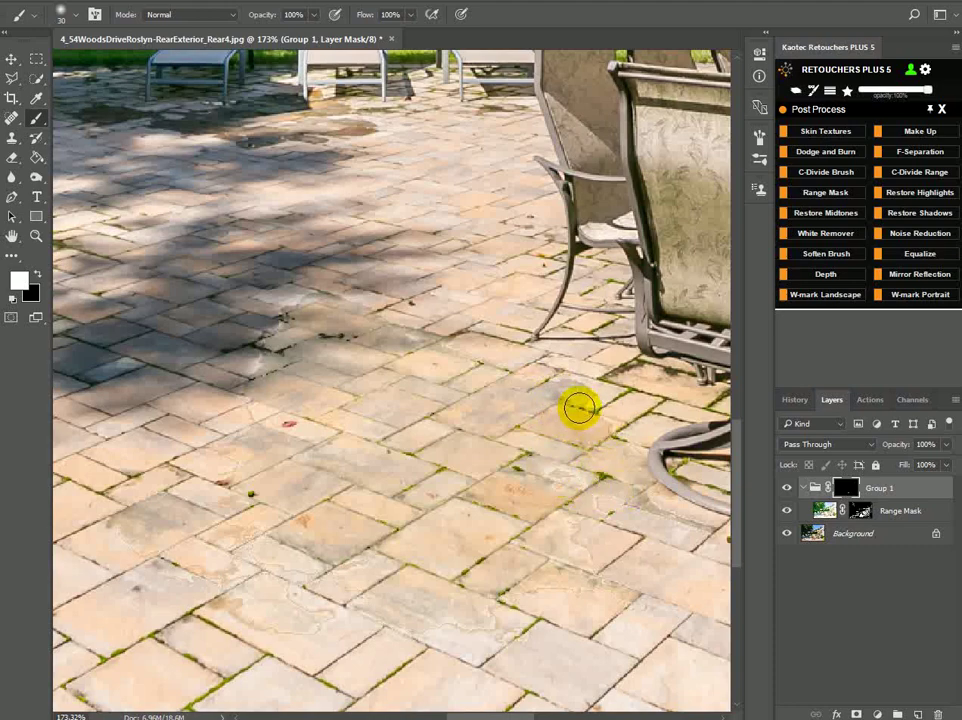
{"action": "left_click_drag", "start_coordinate": [451, 462], "coordinate": [414, 430]}
- Toggle Group 1's visibility to compare before and after, then select the Range Mask layer's mask
{"action": "left_click", "coordinate": [805, 535]}
{"action": "left_click", "coordinate": [785, 488]}
{"action": "left_click", "coordinate": [785, 488]}
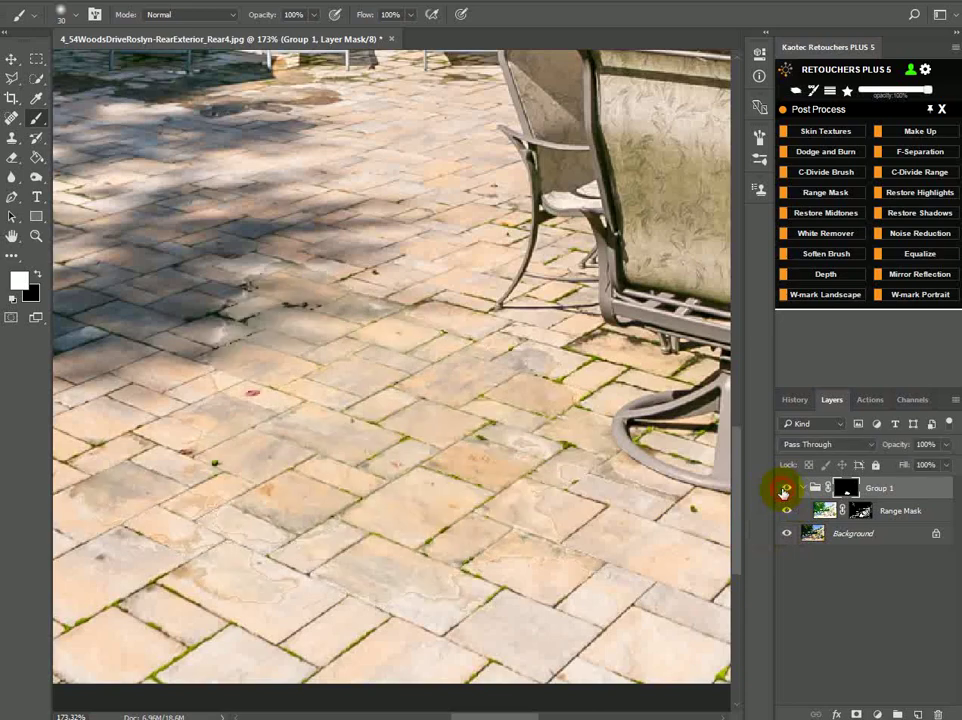
{"action": "left_click", "coordinate": [785, 488]}
{"action": "left_click", "coordinate": [862, 512]}
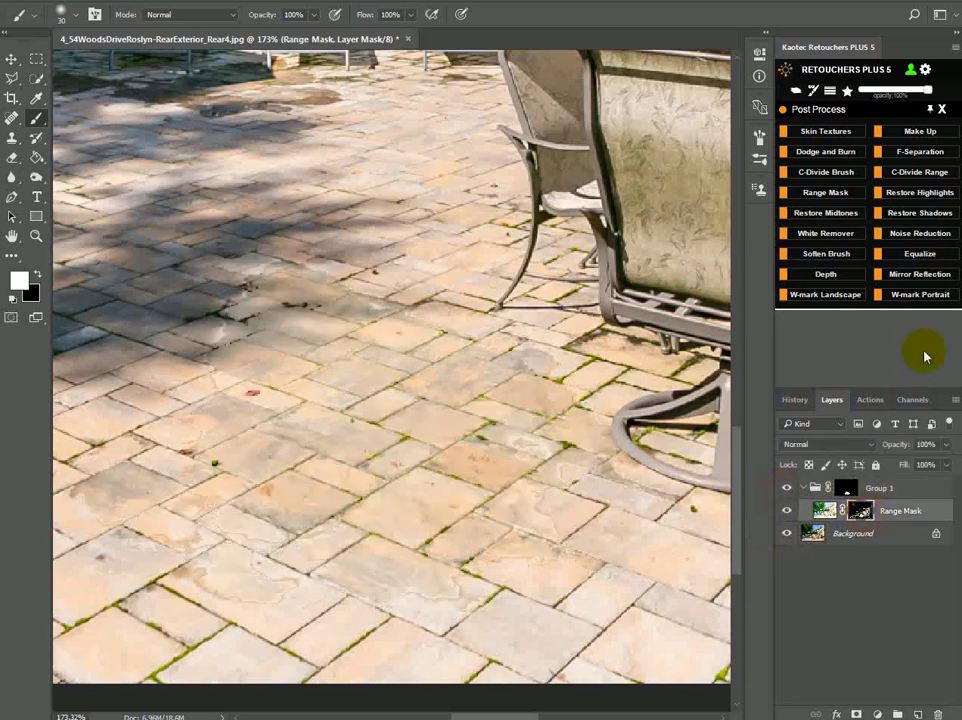
- Open the Expo Blend actions and check the Range Mask mask's density and 1.7 px feather
{"action": "left_click", "coordinate": [941, 112]}
{"action": "left_click", "coordinate": [925, 130]}
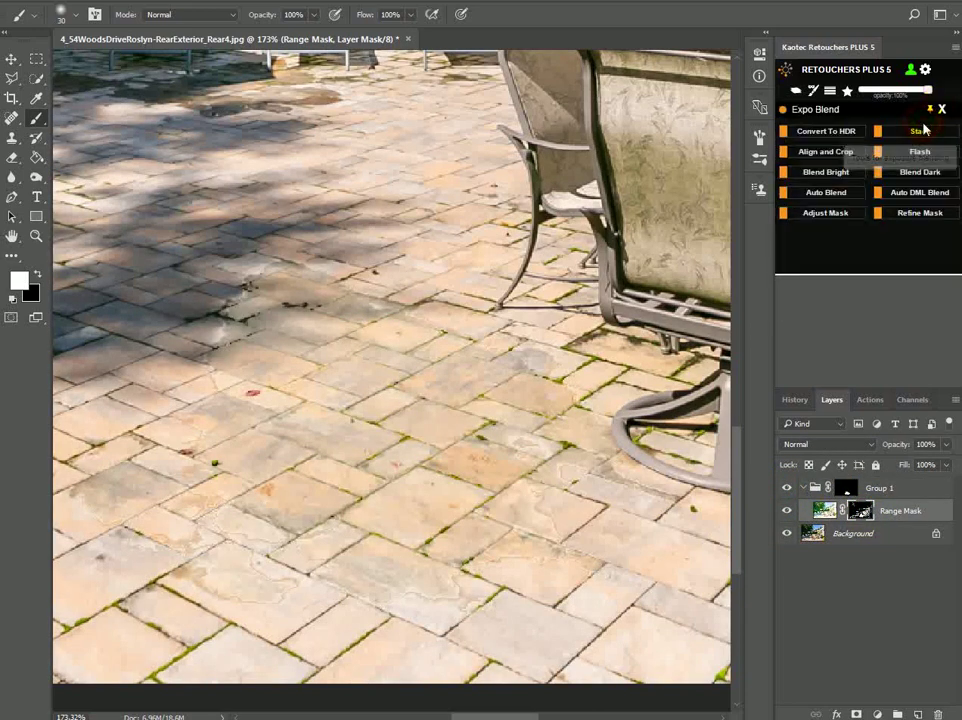
{"action": "left_click", "coordinate": [910, 215]}
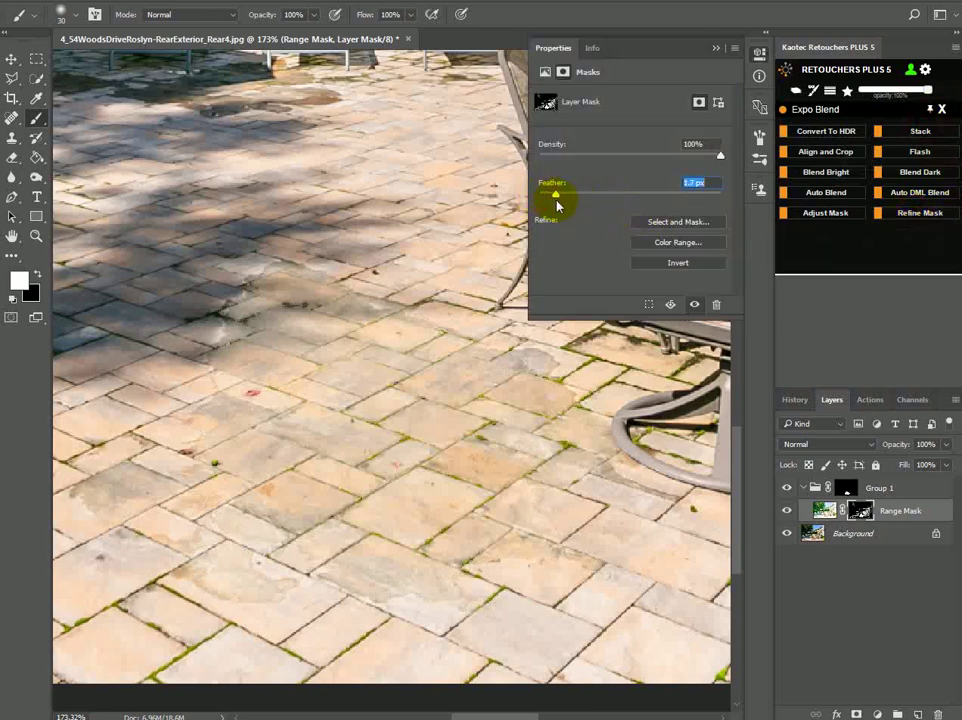
{"action": "left_click", "coordinate": [716, 52]}
{"action": "left_click", "coordinate": [855, 603]}
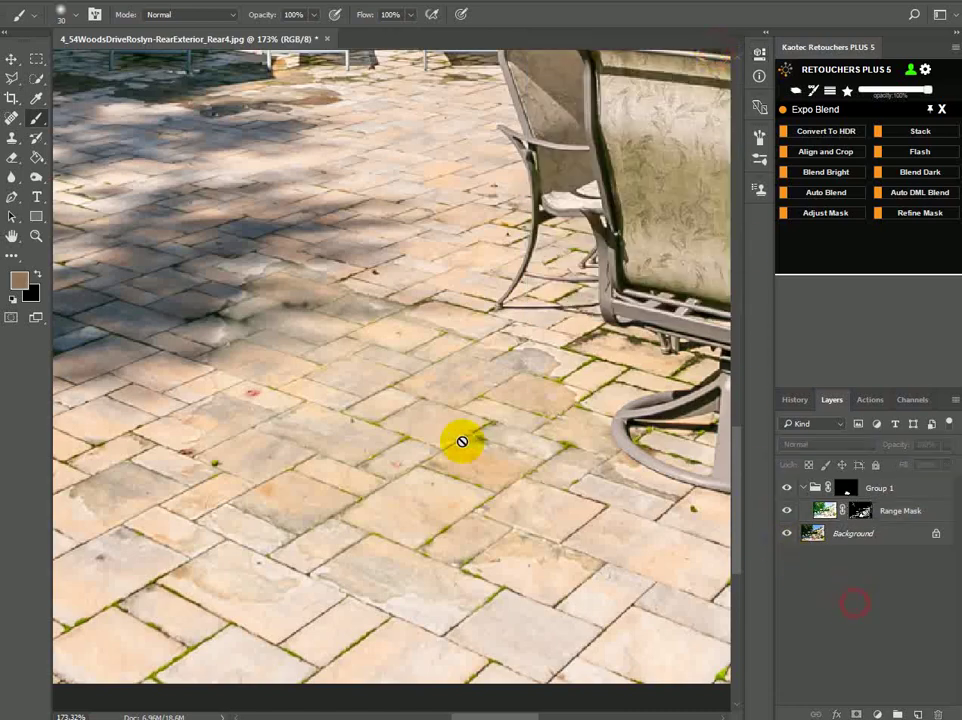
- Create a New Merged Layer from all visible layers and select the Spot Healing Brush
{"action": "left_click", "coordinate": [830, 90]}
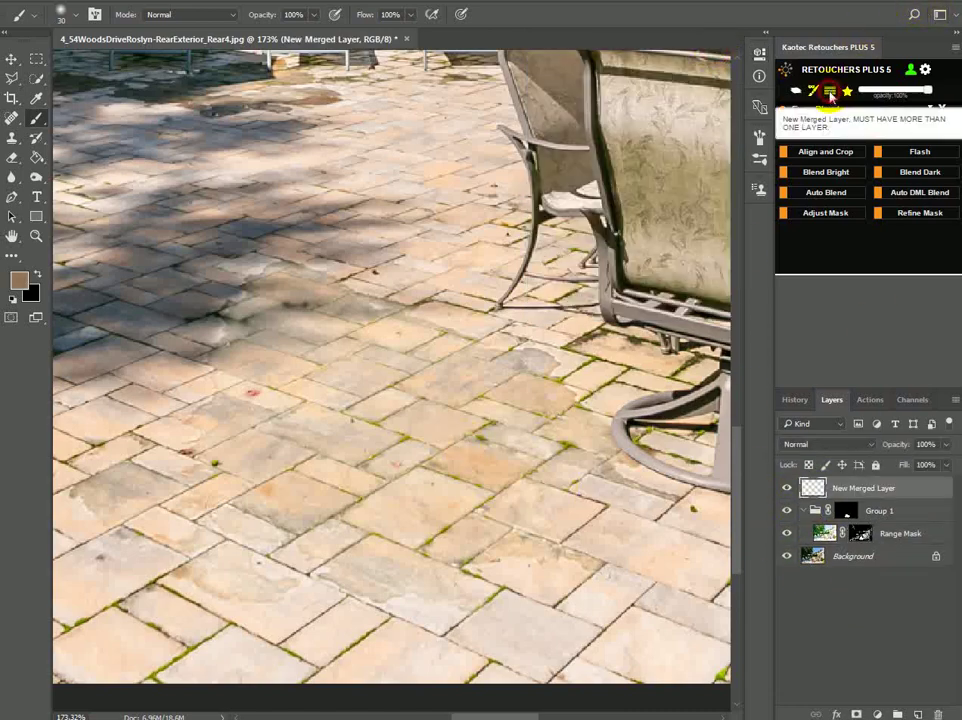
{"action": "scroll", "coordinate": [521, 305], "scroll_direction": "up", "scroll_amount": 2, "text": "alt"}
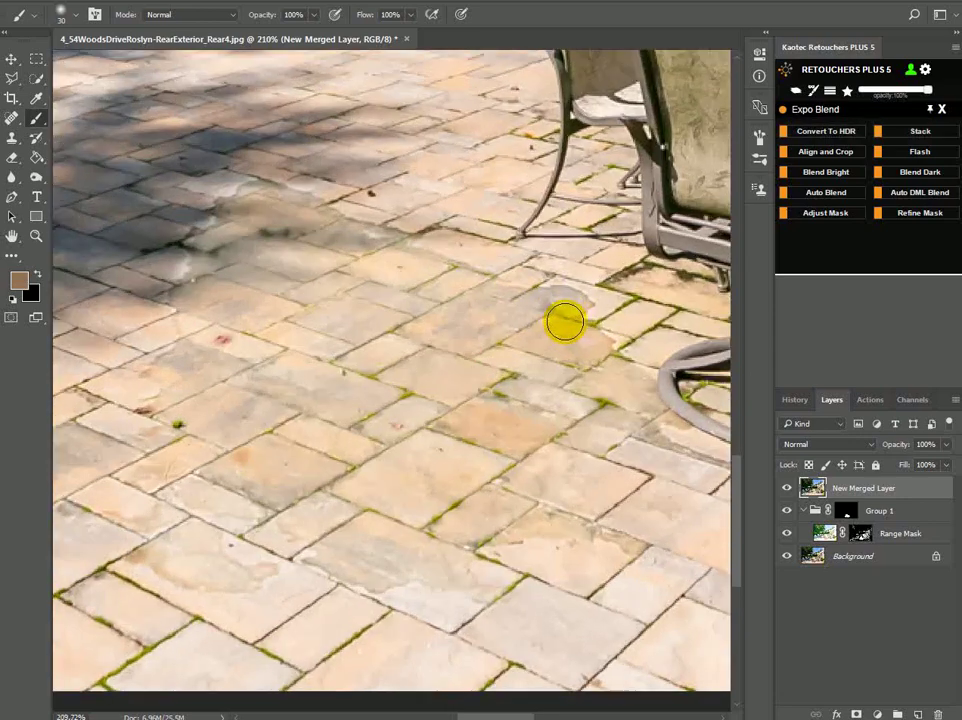
{"action": "left_click", "coordinate": [12, 120]}
{"action": "scroll", "coordinate": [584, 316], "scroll_direction": "up", "scroll_amount": 2, "text": "alt"}
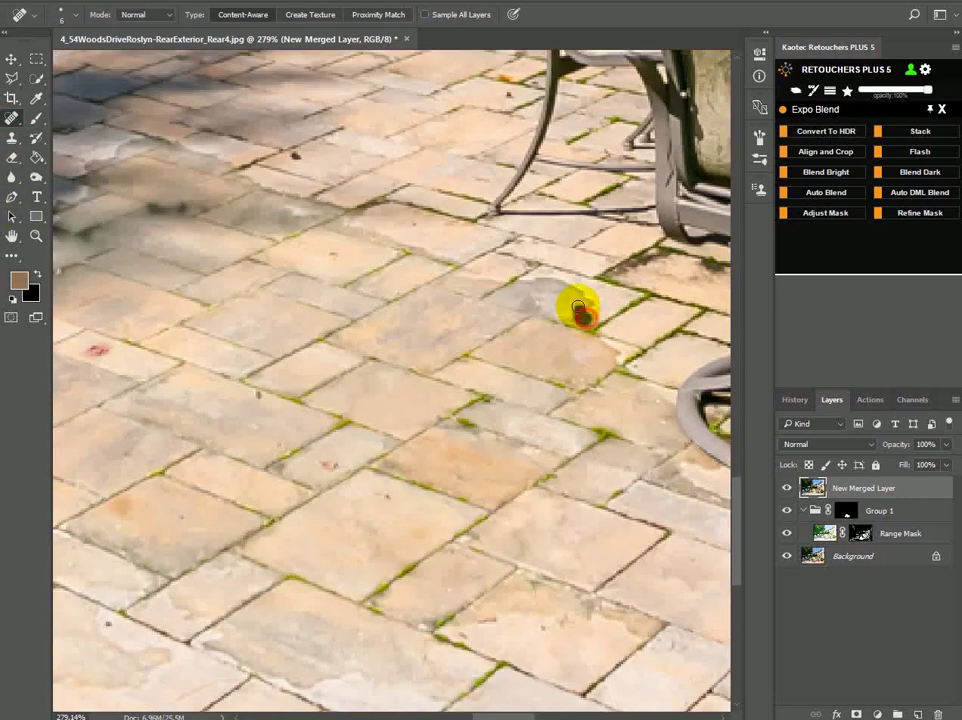
- Heal the blotches near the chair leg and the dark spots and streaks across the tiles
{"action": "mouse_move", "coordinate": [531, 286]}
{"action": "left_mouse_down"}
{"action": "mouse_move", "coordinate": [580, 285]}
{"action": "mouse_move", "coordinate": [541, 284]}
{"action": "left_mouse_up"}
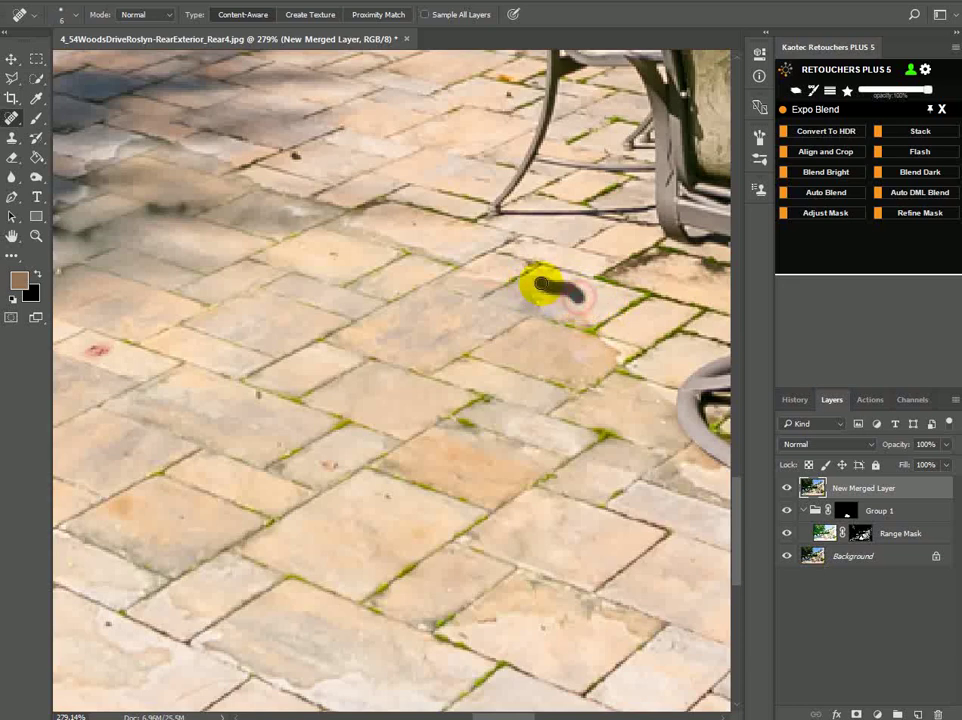
{"action": "left_click_drag", "start_coordinate": [444, 348], "coordinate": [556, 346]}
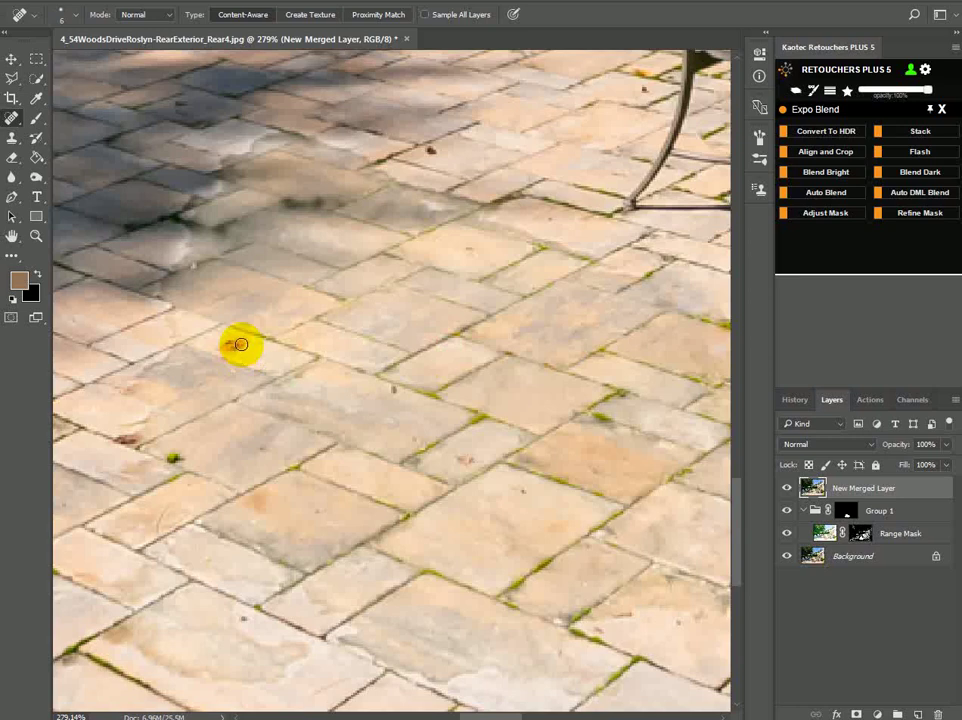
{"action": "left_click_drag", "start_coordinate": [234, 343], "coordinate": [296, 358]}
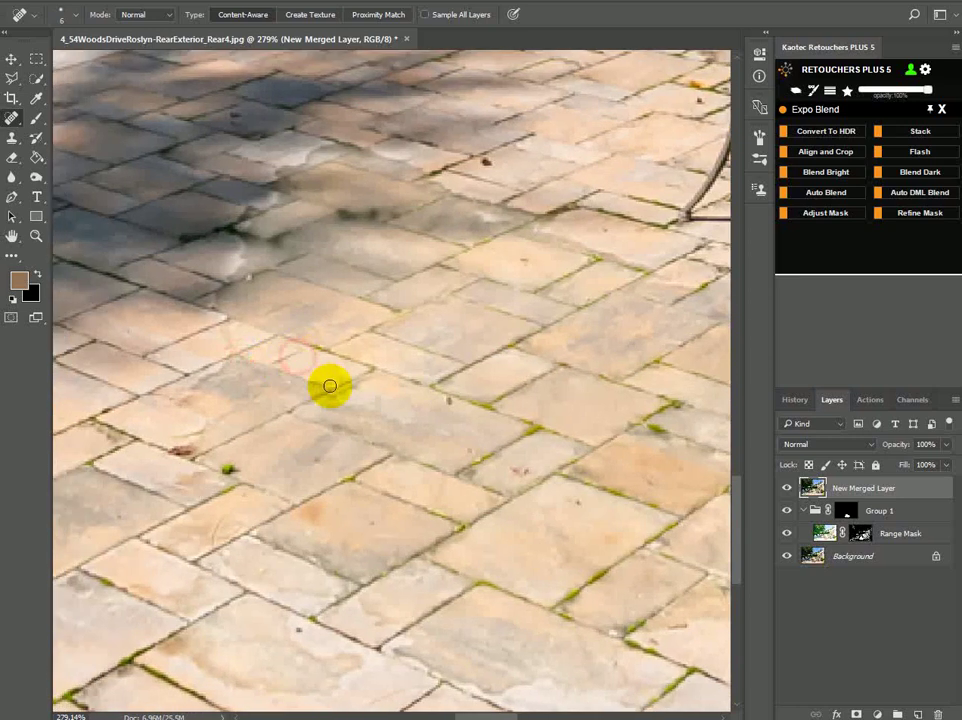
{"action": "left_click", "coordinate": [292, 357]}
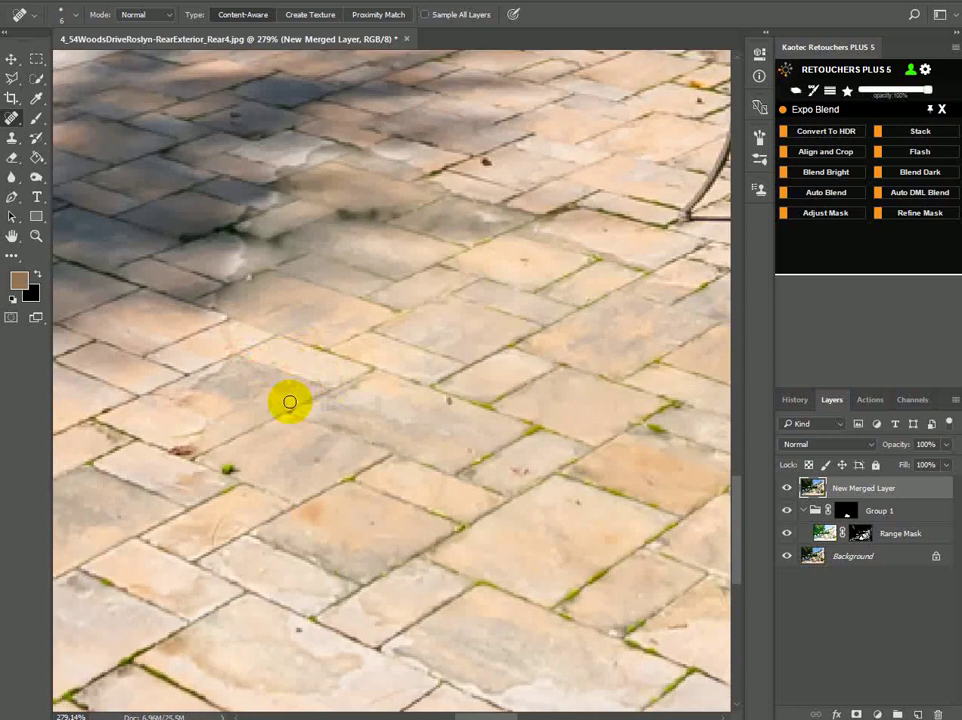
{"action": "left_click_drag", "start_coordinate": [205, 428], "coordinate": [203, 414]}
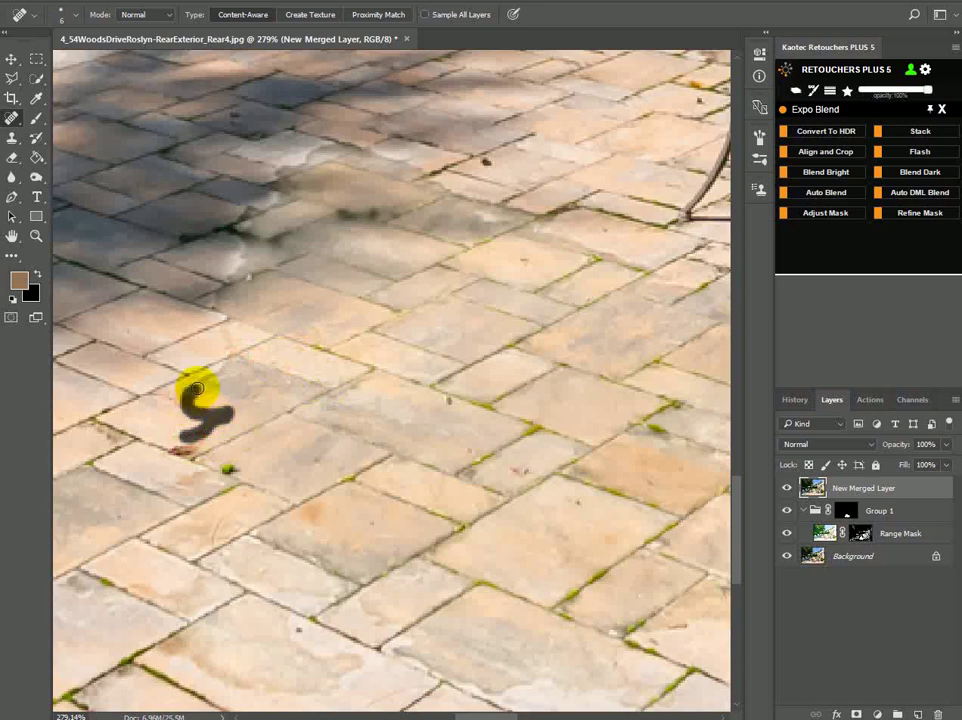
{"action": "left_click_drag", "start_coordinate": [246, 359], "coordinate": [339, 400]}
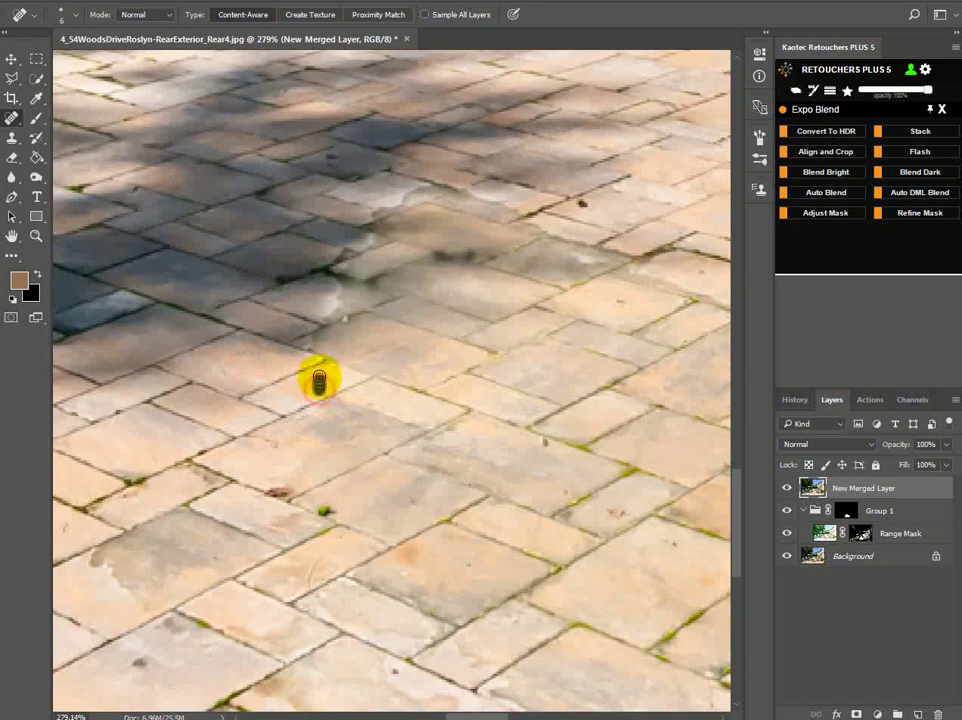
{"action": "left_click", "coordinate": [318, 383]}
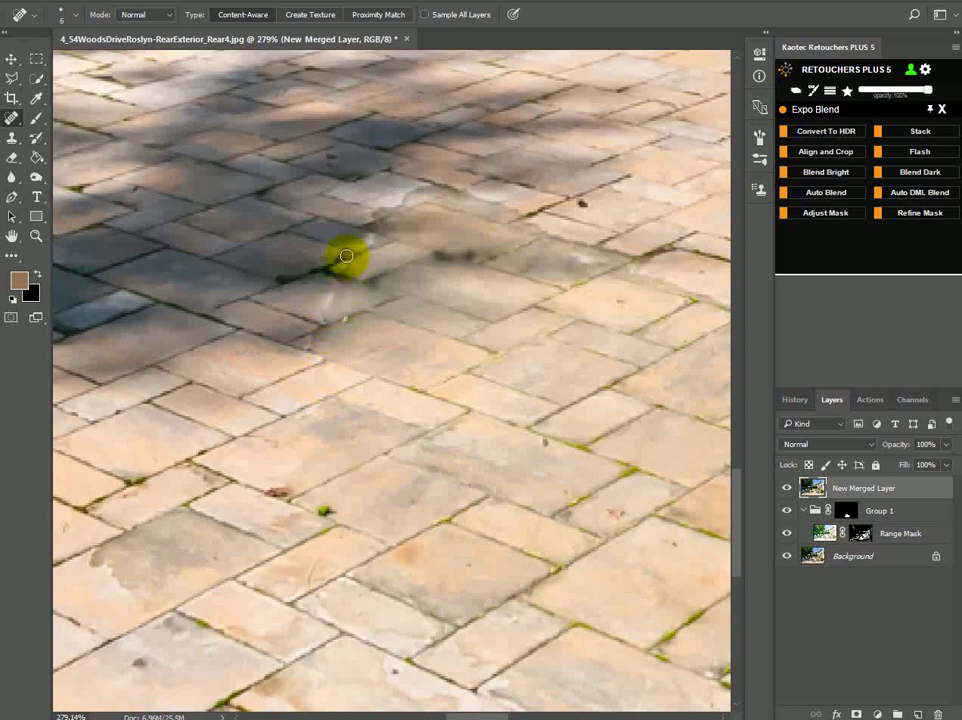
{"action": "mouse_move", "coordinate": [388, 208]}
{"action": "left_mouse_down"}
{"action": "mouse_move", "coordinate": [420, 192]}
{"action": "mouse_move", "coordinate": [627, 251]}
{"action": "mouse_move", "coordinate": [595, 267]}
{"action": "mouse_move", "coordinate": [454, 288]}
{"action": "mouse_move", "coordinate": [526, 300]}
{"action": "left_mouse_up"}
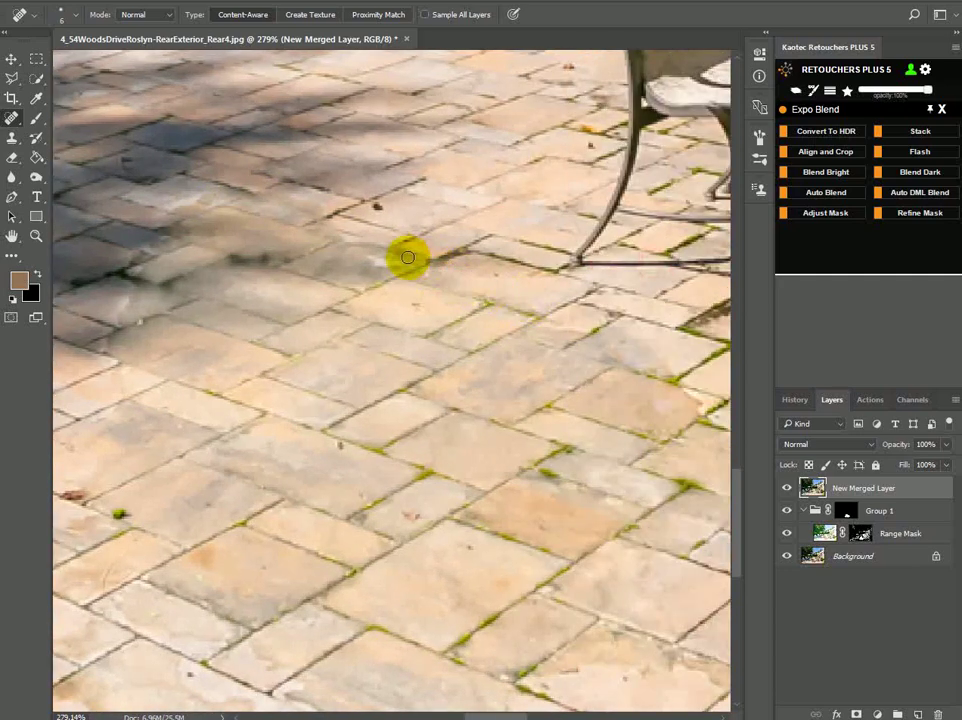
{"action": "mouse_move", "coordinate": [350, 243]}
{"action": "left_mouse_down"}
{"action": "mouse_move", "coordinate": [345, 276]}
{"action": "mouse_move", "coordinate": [255, 260]}
{"action": "left_mouse_up"}
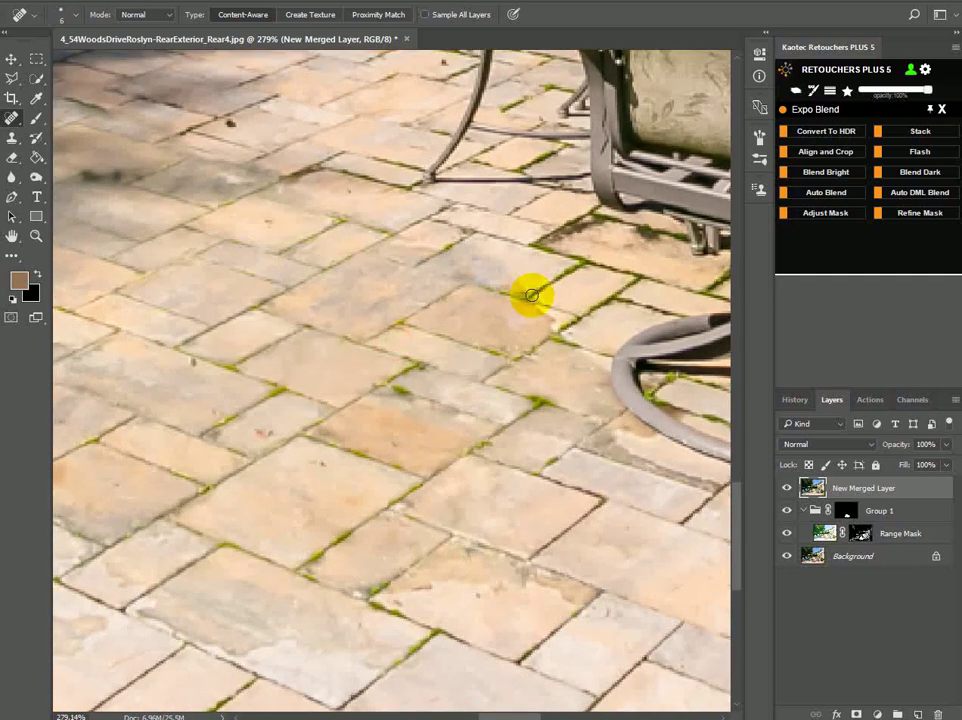
- Heal the stain under the chair's curved leg and the dark stains on the lower and central tiles
{"action": "left_click_drag", "start_coordinate": [559, 338], "coordinate": [482, 281]}
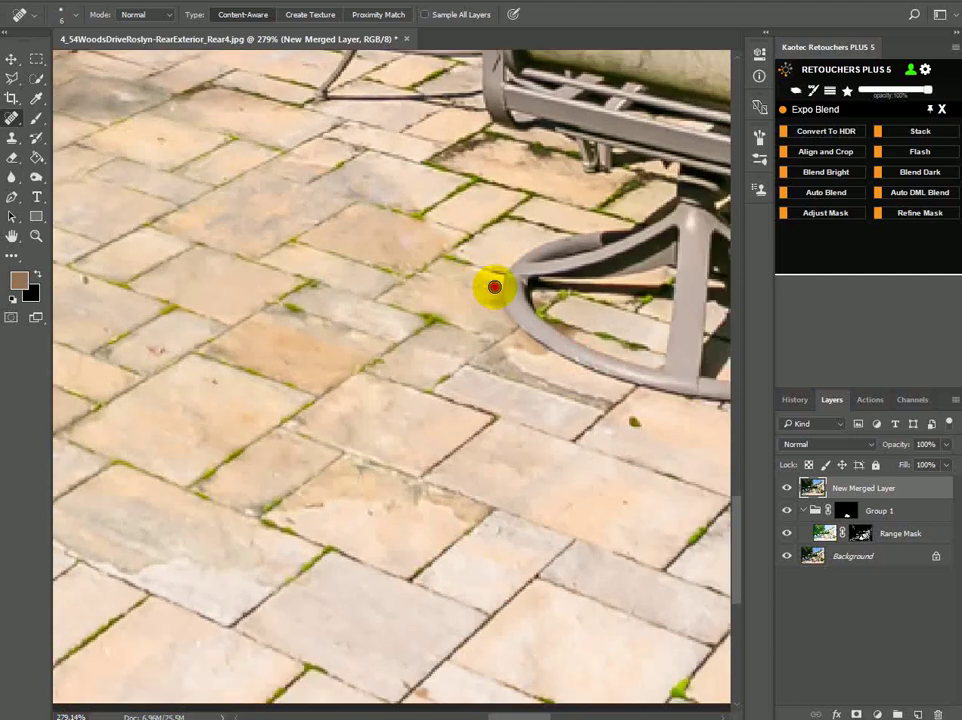
{"action": "left_click_drag", "start_coordinate": [524, 350], "coordinate": [612, 405]}
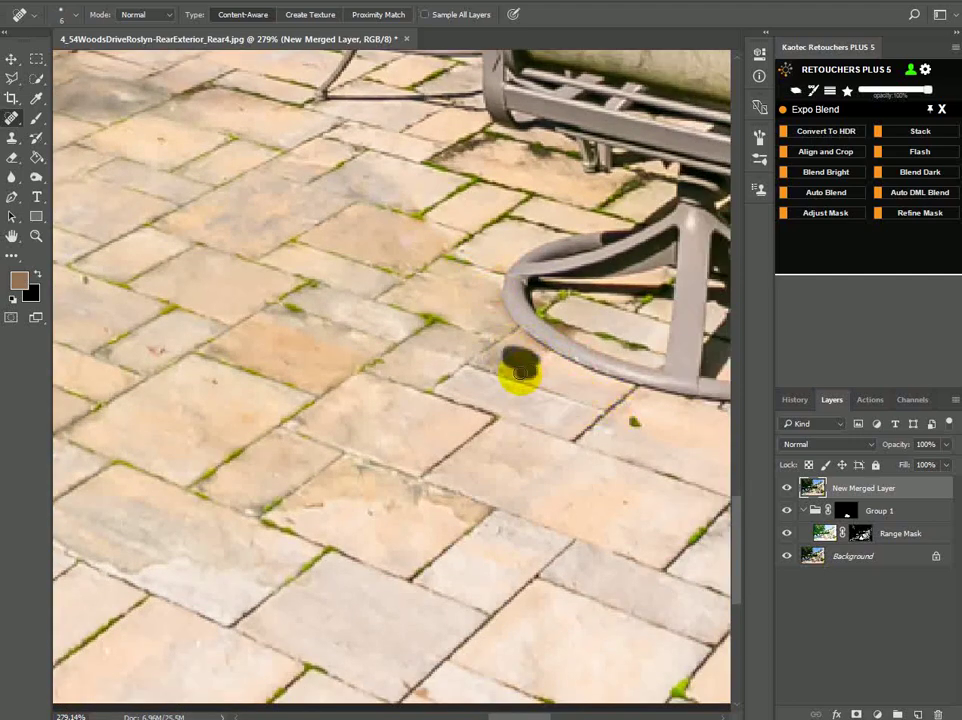
{"action": "mouse_move", "coordinate": [468, 438]}
{"action": "left_mouse_down"}
{"action": "mouse_move", "coordinate": [534, 460]}
{"action": "mouse_move", "coordinate": [362, 458]}
{"action": "left_mouse_up"}
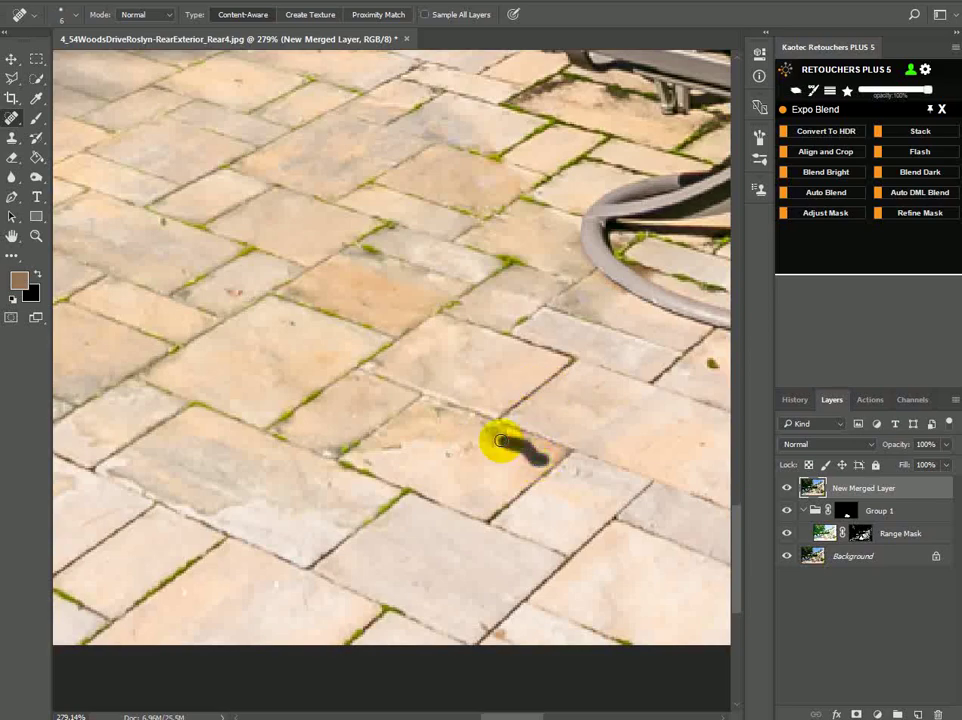
{"action": "left_click", "coordinate": [517, 440]}
{"action": "mouse_move", "coordinate": [393, 449]}
{"action": "left_mouse_down"}
{"action": "mouse_move", "coordinate": [445, 441]}
{"action": "mouse_move", "coordinate": [445, 393]}
{"action": "left_mouse_up"}
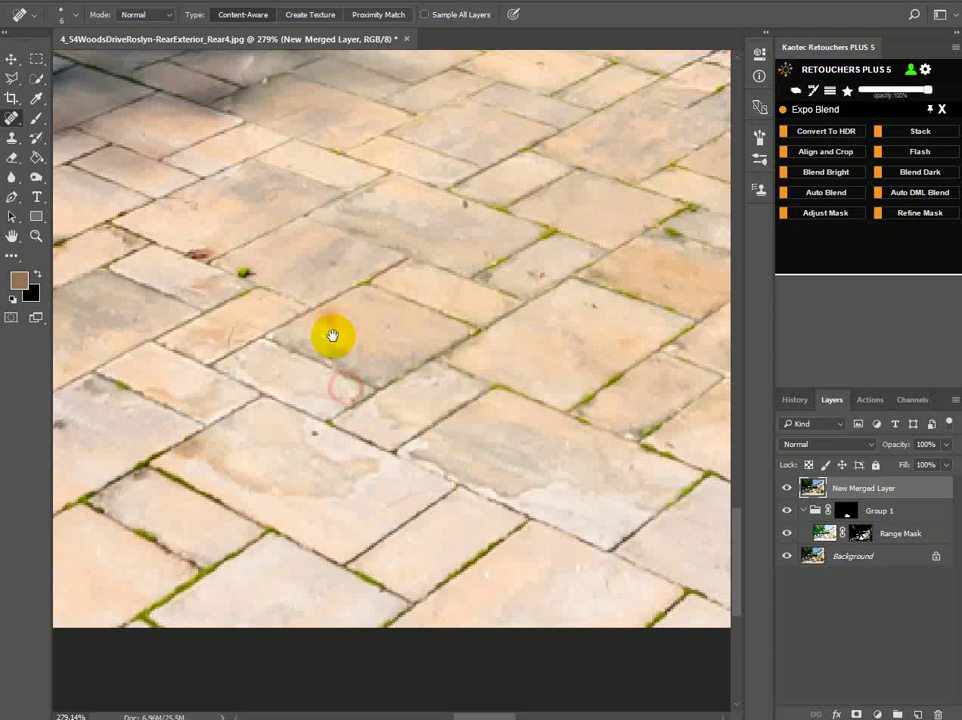
{"action": "mouse_move", "coordinate": [633, 466]}
{"action": "left_mouse_down"}
{"action": "mouse_move", "coordinate": [627, 492]}
{"action": "mouse_move", "coordinate": [449, 472]}
{"action": "mouse_move", "coordinate": [412, 455]}
{"action": "mouse_move", "coordinate": [381, 404]}
{"action": "left_mouse_up"}
{"action": "left_click_drag", "start_coordinate": [395, 466], "coordinate": [470, 464]}
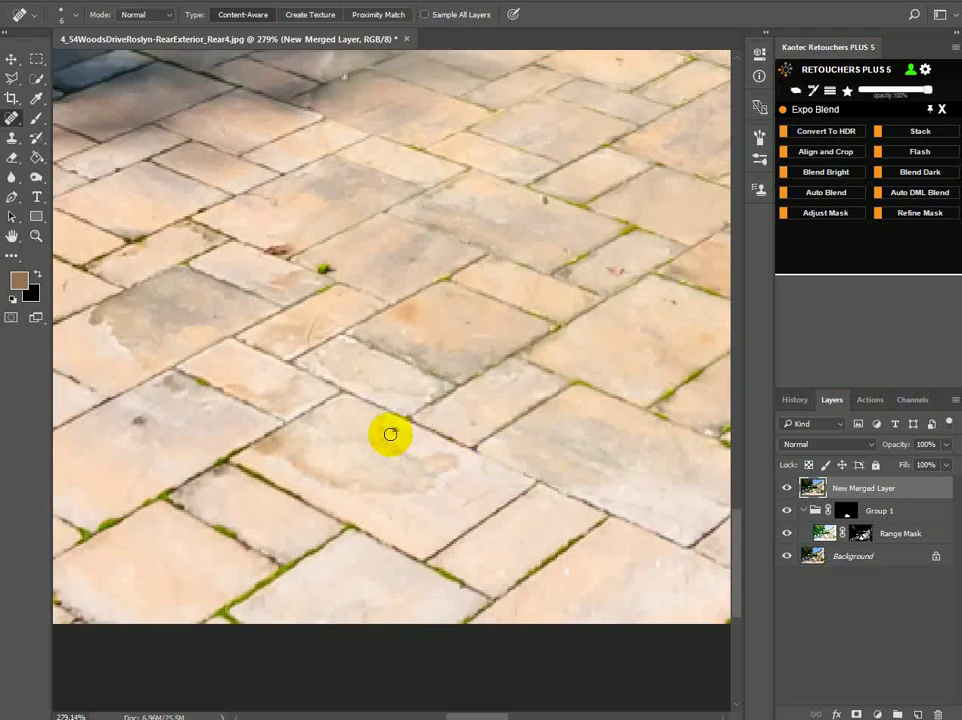
{"action": "mouse_move", "coordinate": [384, 421]}
{"action": "left_mouse_down"}
{"action": "mouse_move", "coordinate": [436, 457]}
{"action": "mouse_move", "coordinate": [432, 475]}
{"action": "mouse_move", "coordinate": [389, 494]}
{"action": "mouse_move", "coordinate": [308, 472]}
{"action": "mouse_move", "coordinate": [312, 484]}
{"action": "mouse_move", "coordinate": [296, 458]}
{"action": "mouse_move", "coordinate": [567, 509]}
{"action": "mouse_move", "coordinate": [522, 507]}
{"action": "left_mouse_up"}
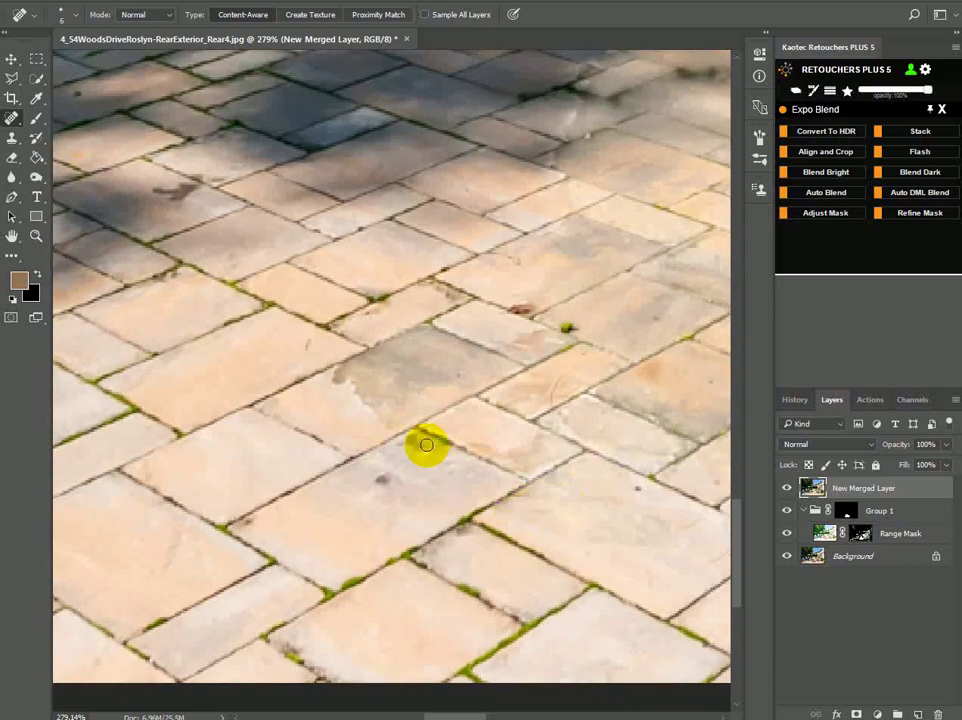
{"action": "left_click_drag", "start_coordinate": [398, 426], "coordinate": [337, 381]}
{"action": "scroll", "coordinate": [481, 397], "scroll_direction": "down", "scroll_amount": 5}
- Zoom out to check the patio, then zoom into the shaded paving below the chairs
{"action": "scroll", "coordinate": [311, 464], "scroll_direction": "up", "scroll_amount": 2}
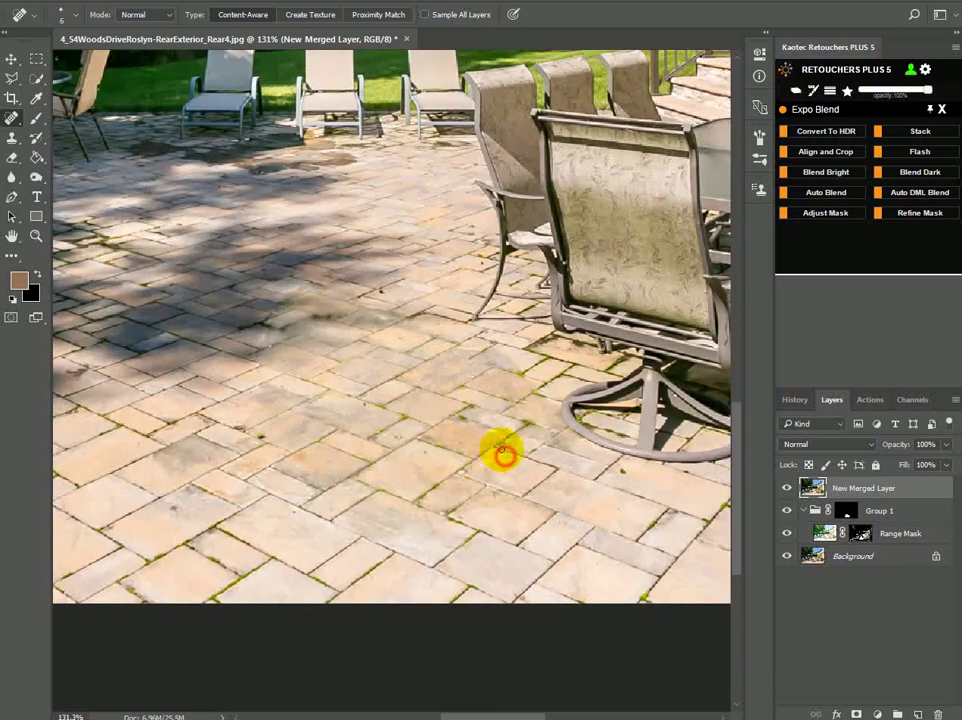
{"action": "scroll", "coordinate": [488, 457], "scroll_direction": "up", "scroll_amount": 2}
{"action": "scroll", "coordinate": [525, 376], "scroll_direction": "down", "scroll_amount": 2}
{"action": "scroll", "coordinate": [522, 378], "scroll_direction": "down", "scroll_amount": 3}
{"action": "scroll", "coordinate": [515, 410], "scroll_direction": "down", "scroll_amount": 4}
{"action": "scroll", "coordinate": [506, 458], "scroll_direction": "up", "scroll_amount": 1}
{"action": "key", "text": "z"}
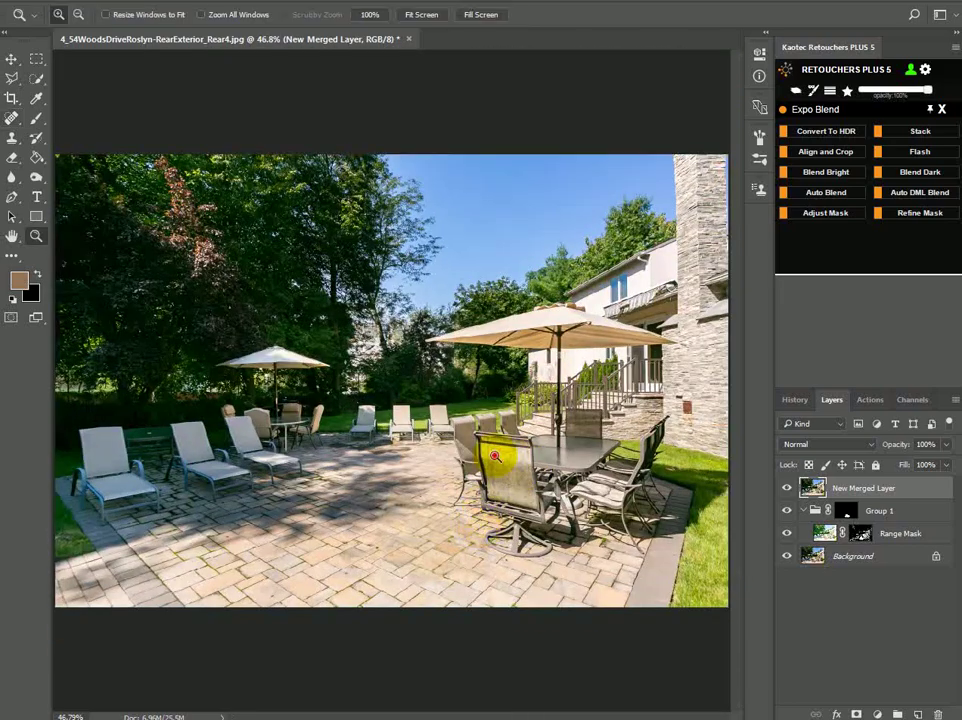
{"action": "left_click_drag", "start_coordinate": [494, 447], "coordinate": [430, 608]}
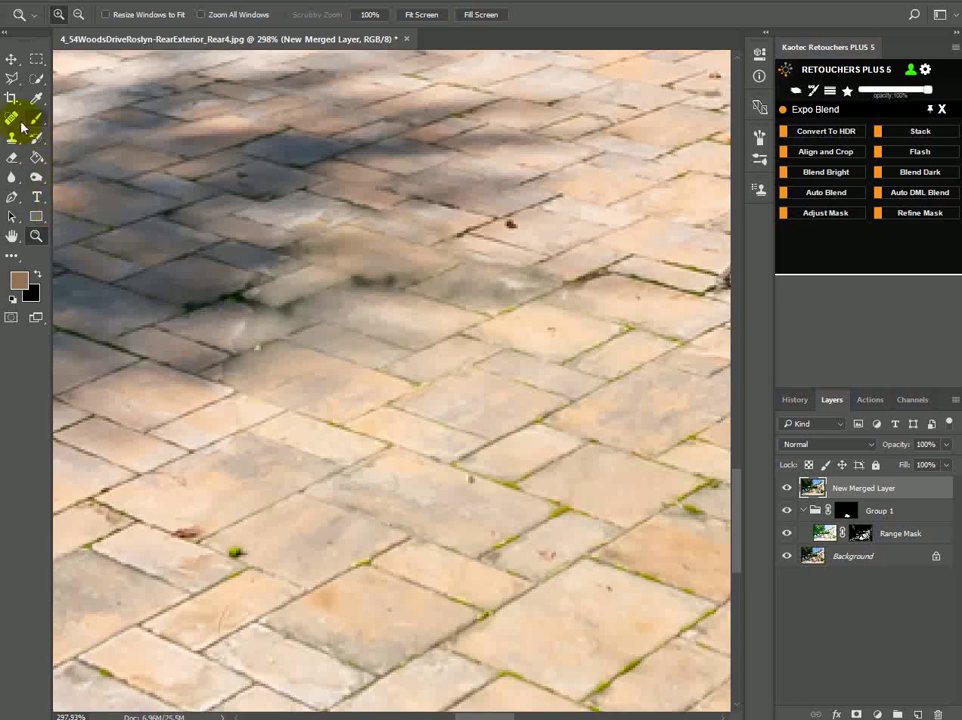
- Heal the dark spots in the shaded paving and switch to the Dodge Tool
{"action": "left_click", "coordinate": [21, 124]}
{"action": "left_click_drag", "start_coordinate": [232, 342], "coordinate": [268, 327]}
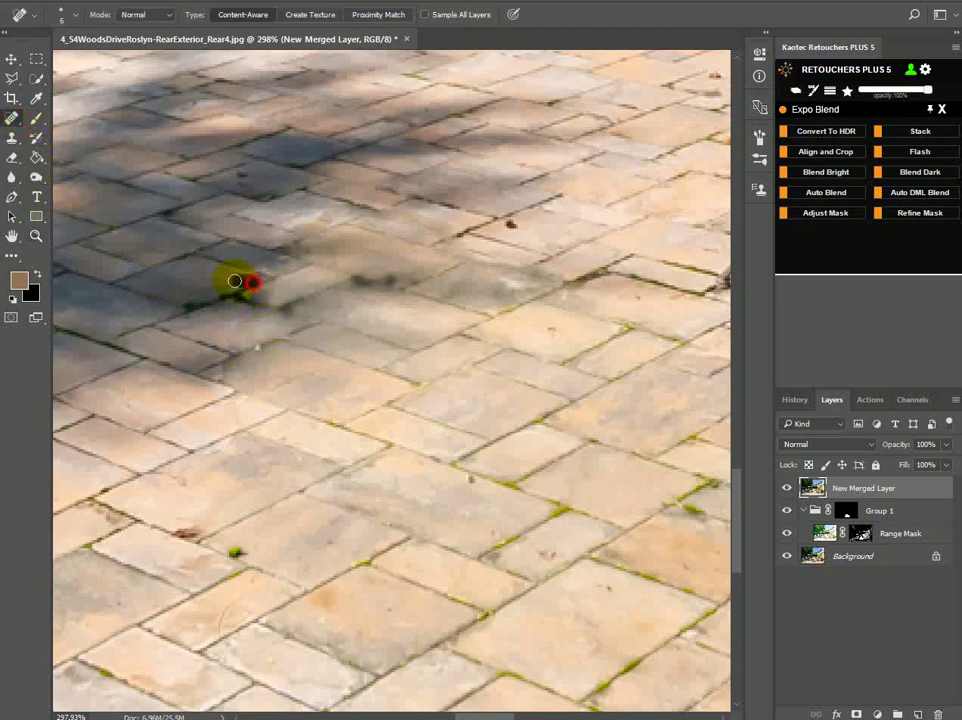
{"action": "left_click_drag", "start_coordinate": [316, 224], "coordinate": [335, 210]}
{"action": "scroll", "coordinate": [470, 333], "scroll_direction": "down", "scroll_amount": 3}
{"action": "scroll", "coordinate": [419, 369], "scroll_direction": "down", "scroll_amount": 1}
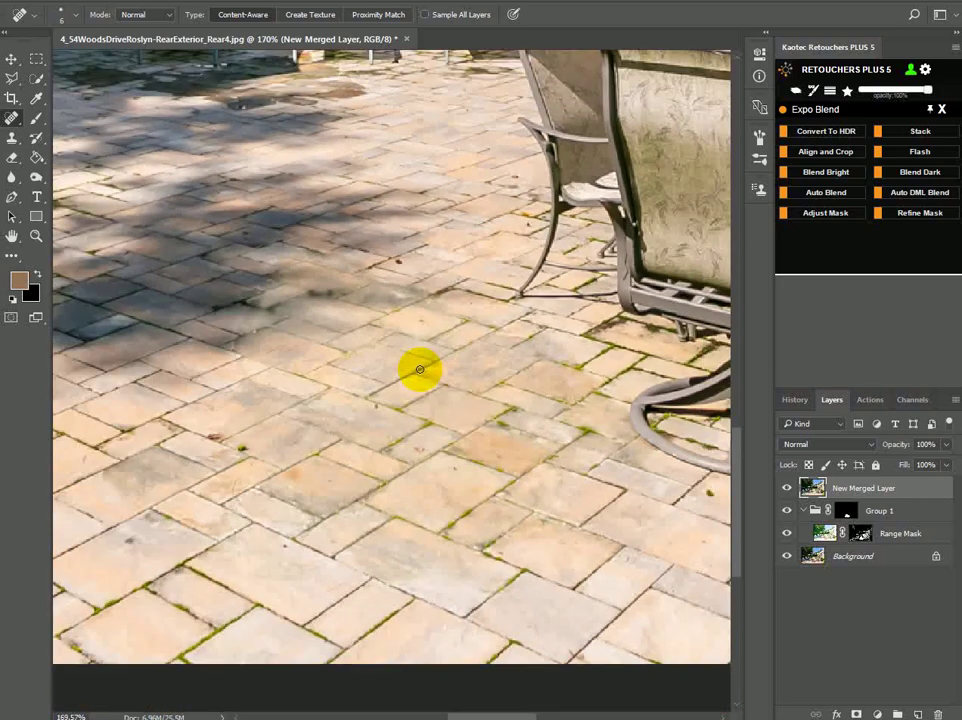
{"action": "right_click", "coordinate": [36, 177]}
{"action": "left_click", "coordinate": [101, 176]}
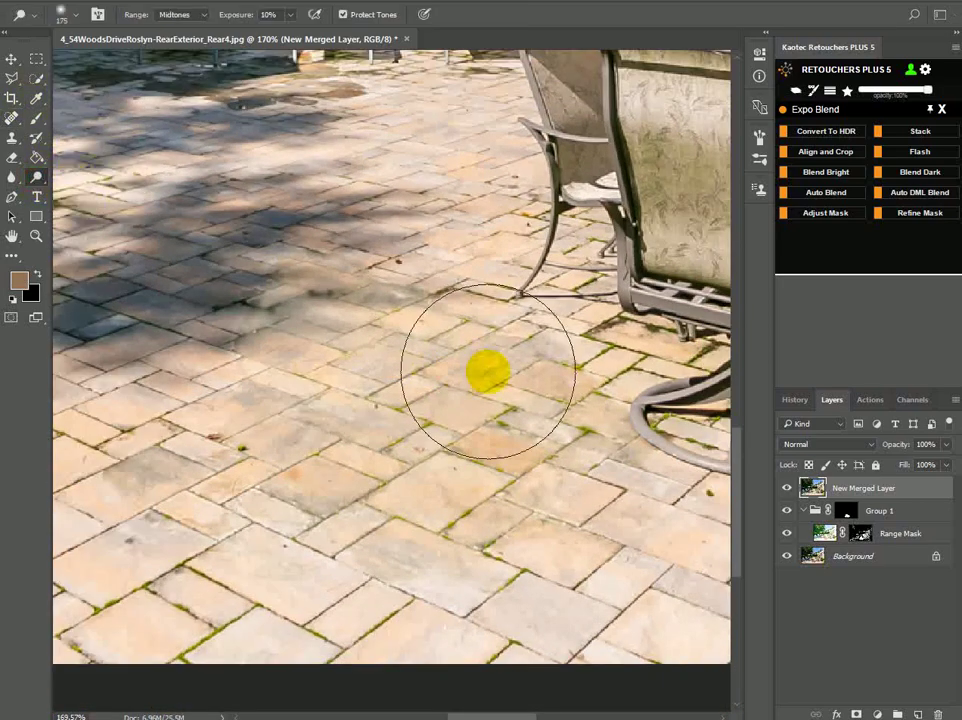
- Set the Dodge range to Highlights at 5% exposure and lighten the pavers beside the chair
{"action": "left_click_drag", "start_coordinate": [545, 425], "coordinate": [440, 460]}
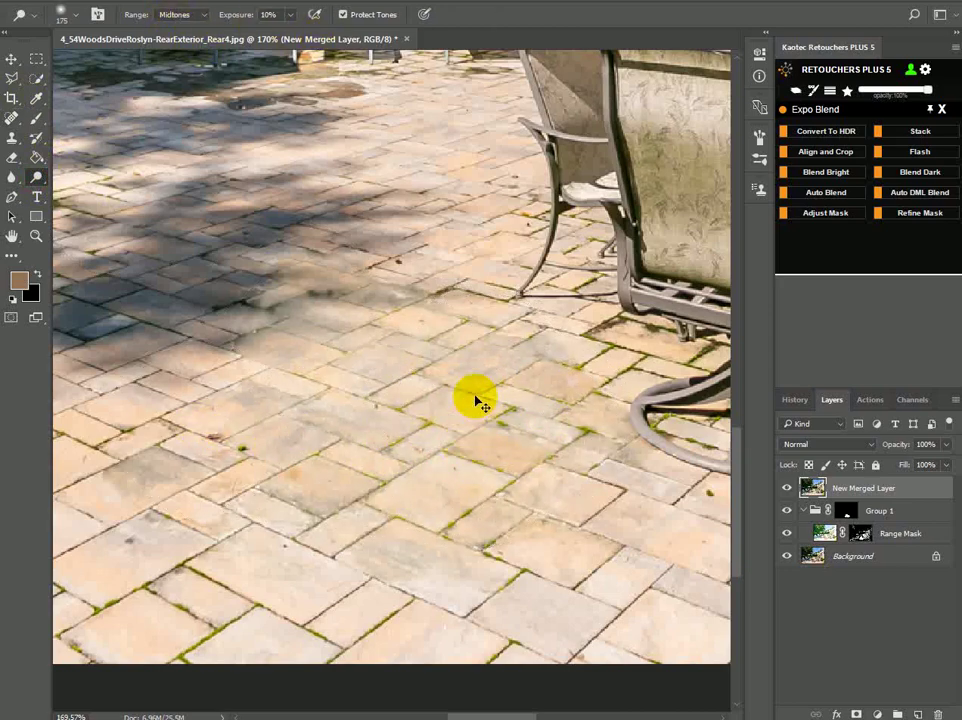
{"action": "left_click", "coordinate": [193, 15]}
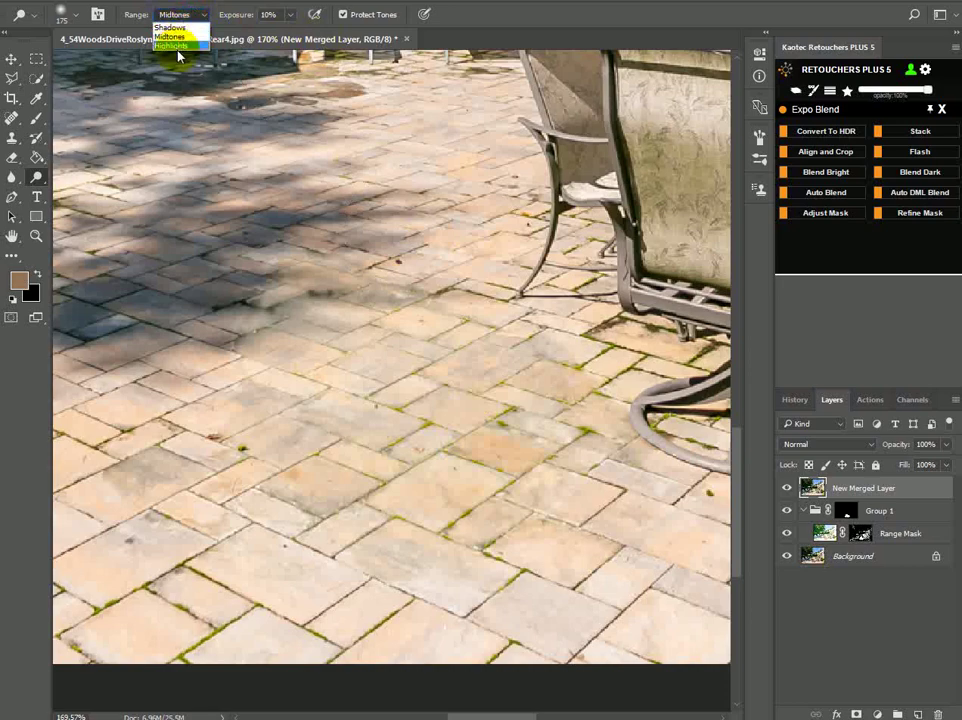
{"action": "left_click", "coordinate": [178, 46]}
{"action": "left_click_drag", "start_coordinate": [457, 369], "coordinate": [539, 404]}
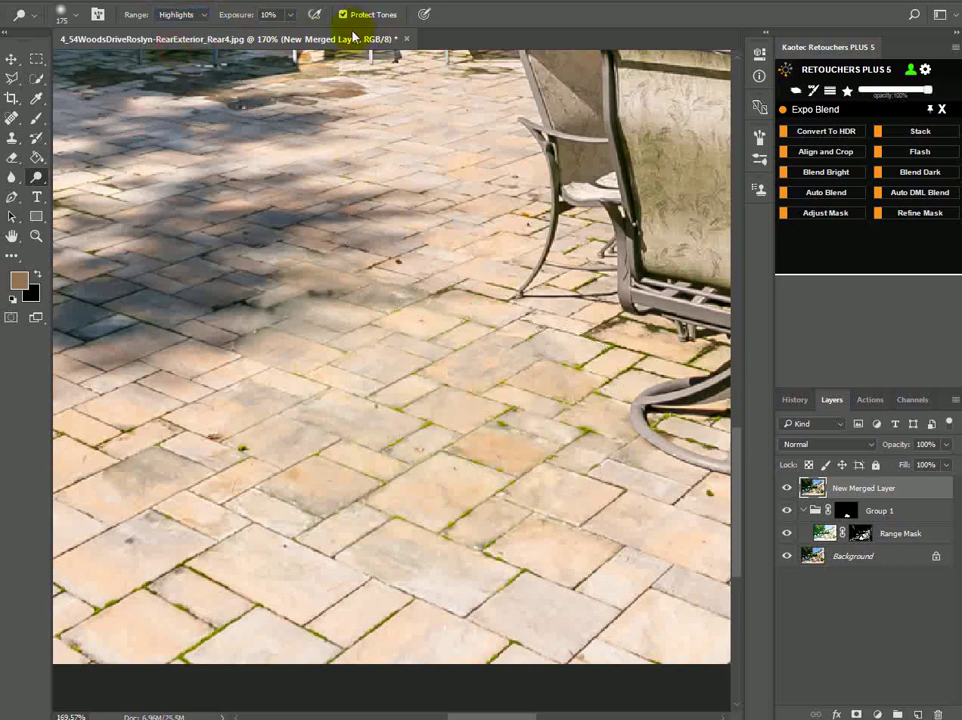
{"action": "left_click", "coordinate": [476, 338]}
{"action": "left_click_drag", "start_coordinate": [476, 338], "coordinate": [511, 393]}
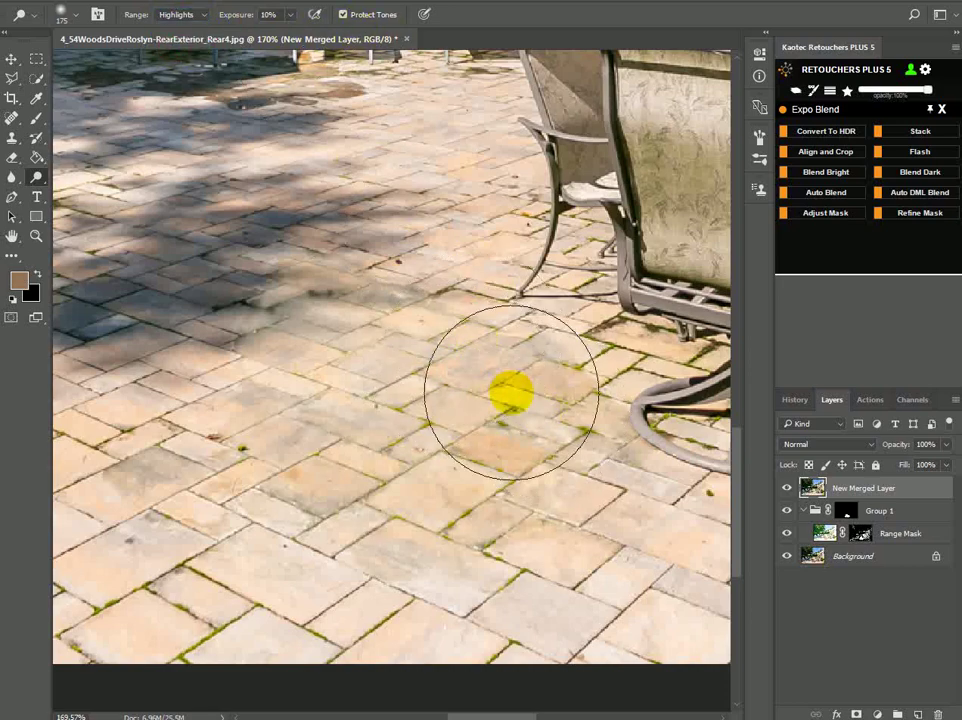
- Dodge the darker pavers across the patio, then hide New Merged Layer to compare with the original
{"action": "scroll", "coordinate": [550, 410], "scroll_direction": "down", "scroll_amount": 3}
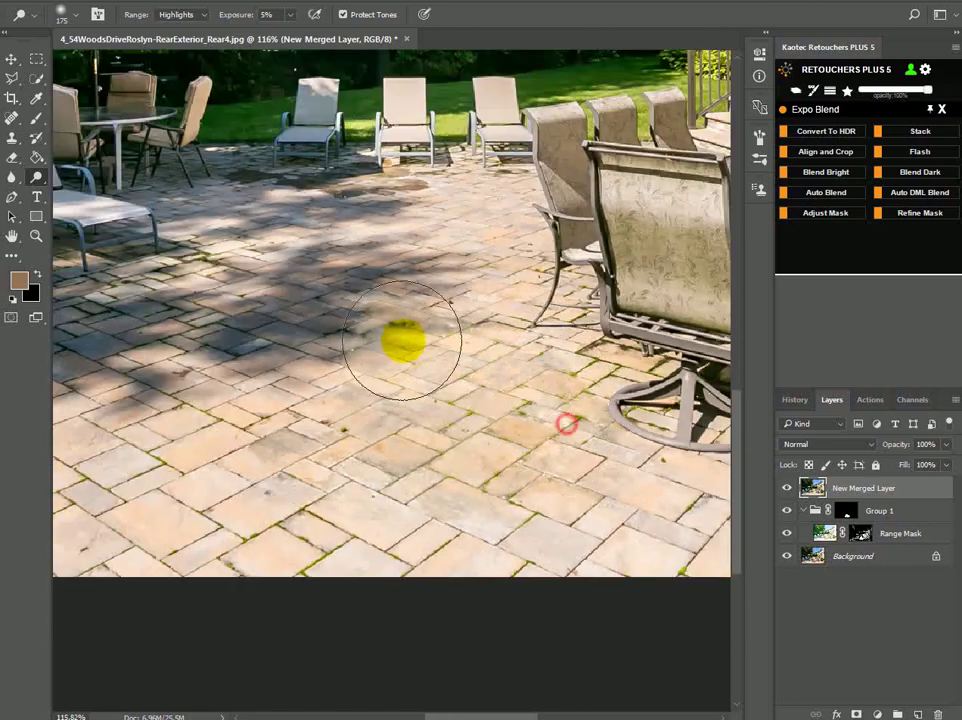
{"action": "left_click_drag", "start_coordinate": [463, 467], "coordinate": [540, 395]}
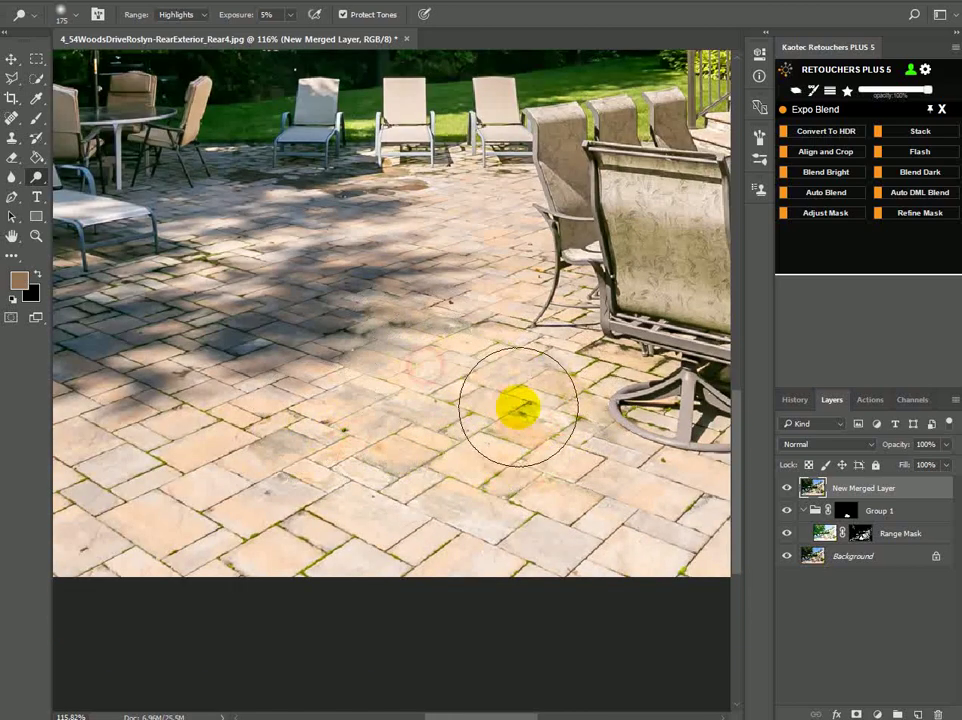
{"action": "scroll", "coordinate": [540, 395], "scroll_direction": "down", "scroll_amount": 2}
{"action": "mouse_move", "coordinate": [553, 445]}
{"action": "left_mouse_down"}
{"action": "mouse_move", "coordinate": [500, 440]}
{"action": "mouse_move", "coordinate": [462, 397]}
{"action": "left_mouse_up"}
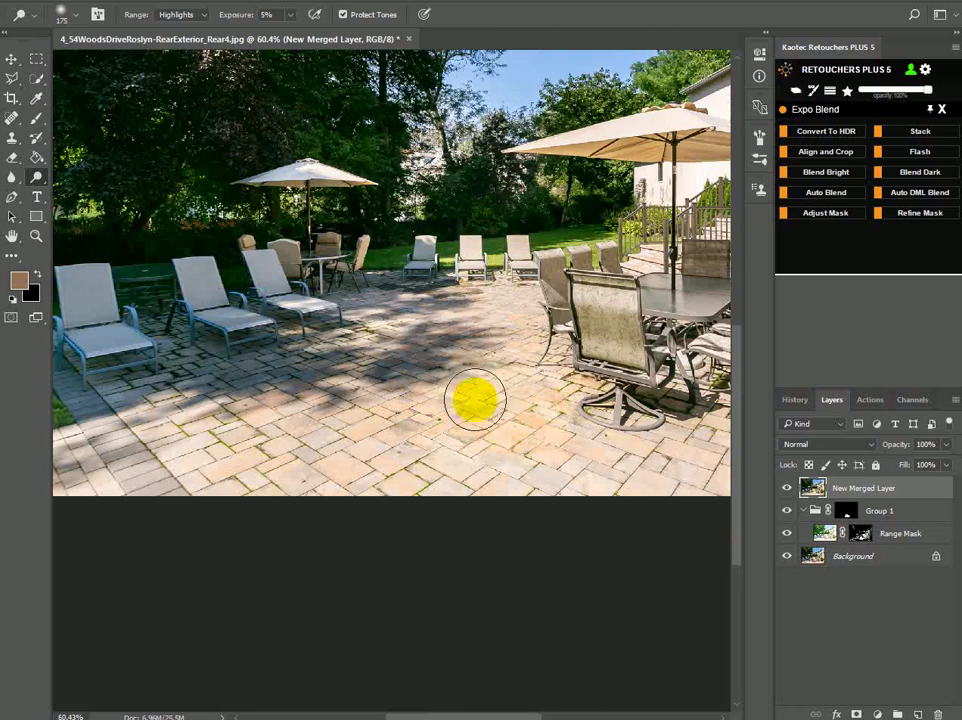
{"action": "scroll", "coordinate": [510, 403], "scroll_direction": "down", "scroll_amount": 2}
{"action": "scroll", "coordinate": [510, 508], "scroll_direction": "up", "scroll_amount": 1}
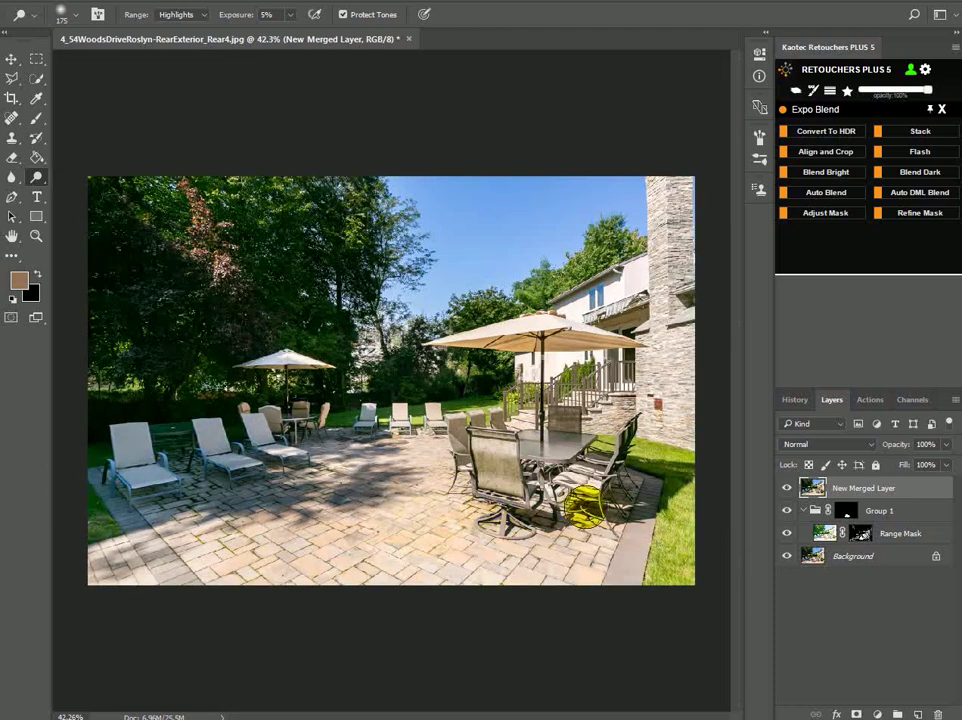
{"action": "left_click", "coordinate": [786, 489]}
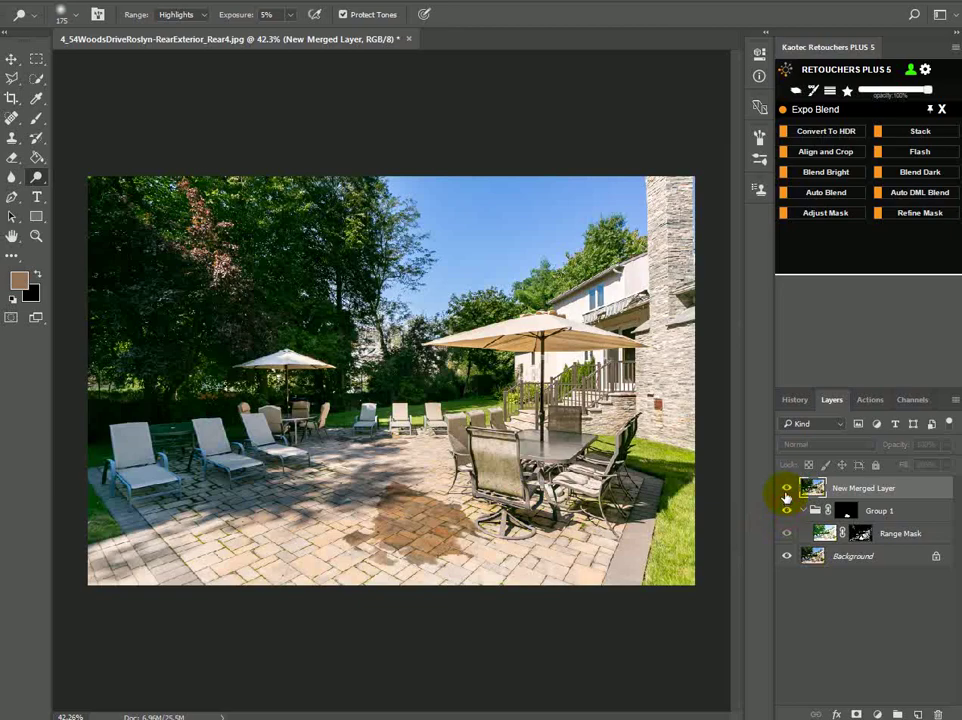